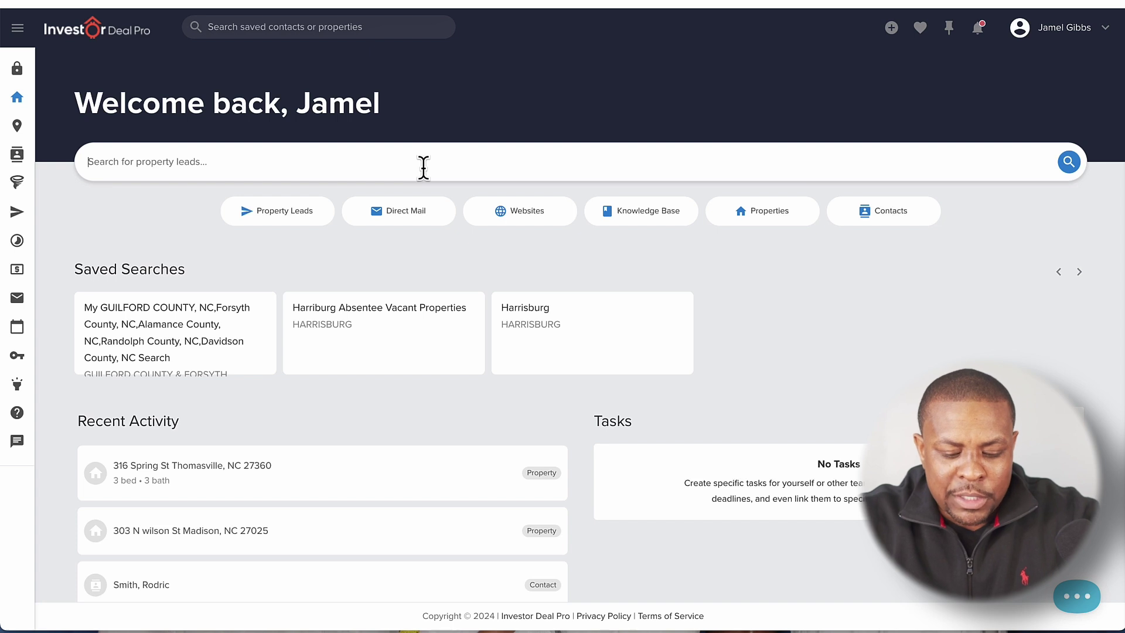
Step: Search property leads for Greensboro, NC and dismiss the Introducing Deal Alerts popup
text(greensboro)
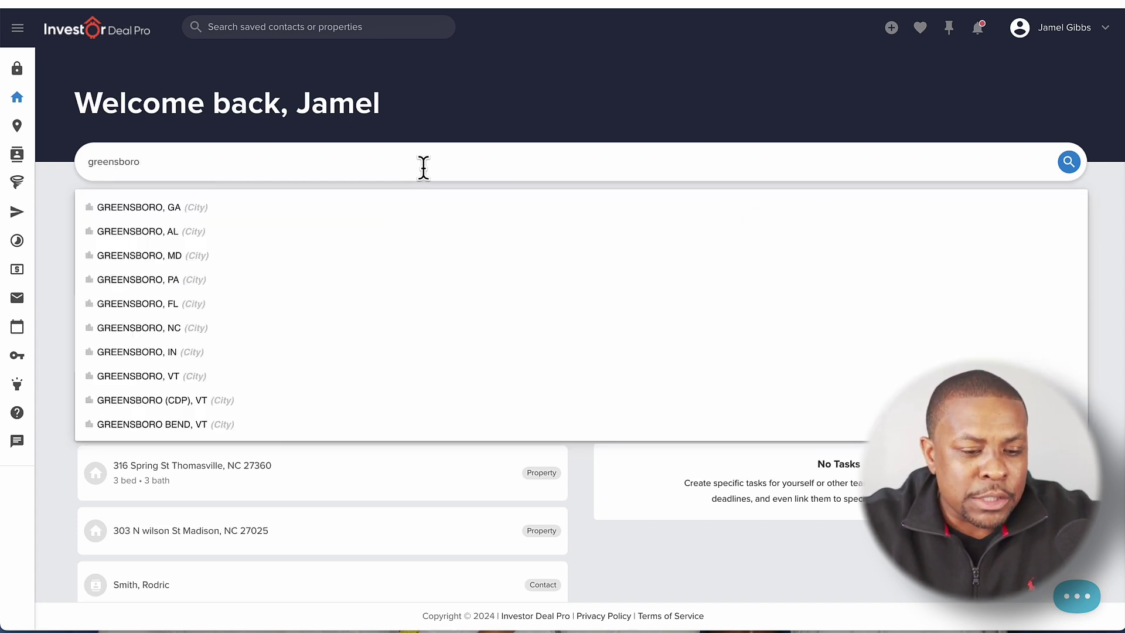
click(179, 332)
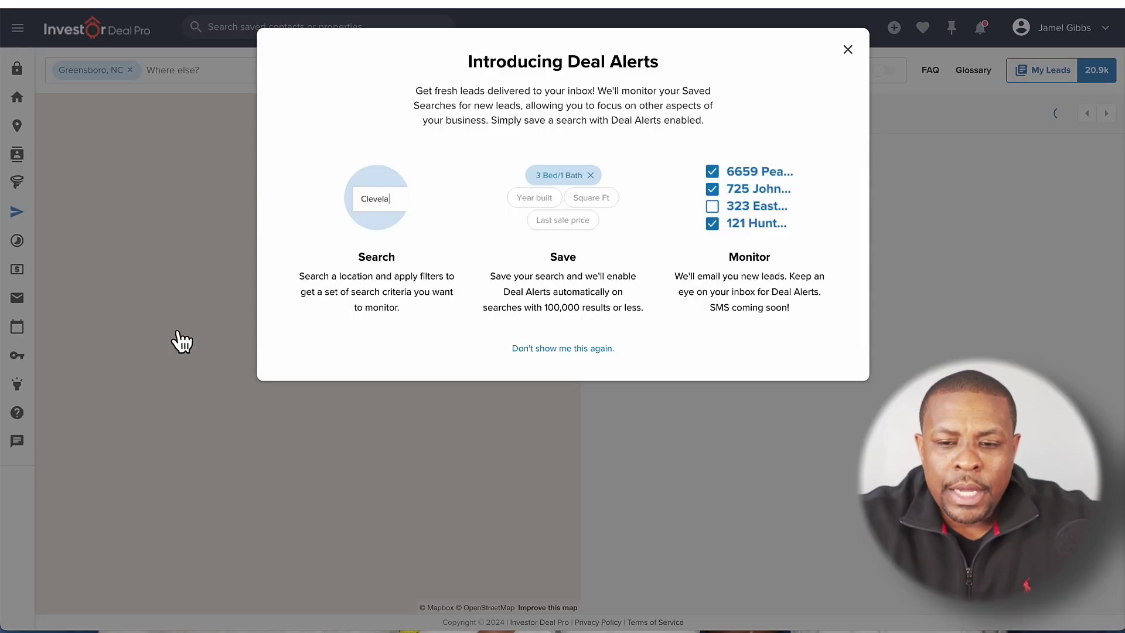
click(848, 51)
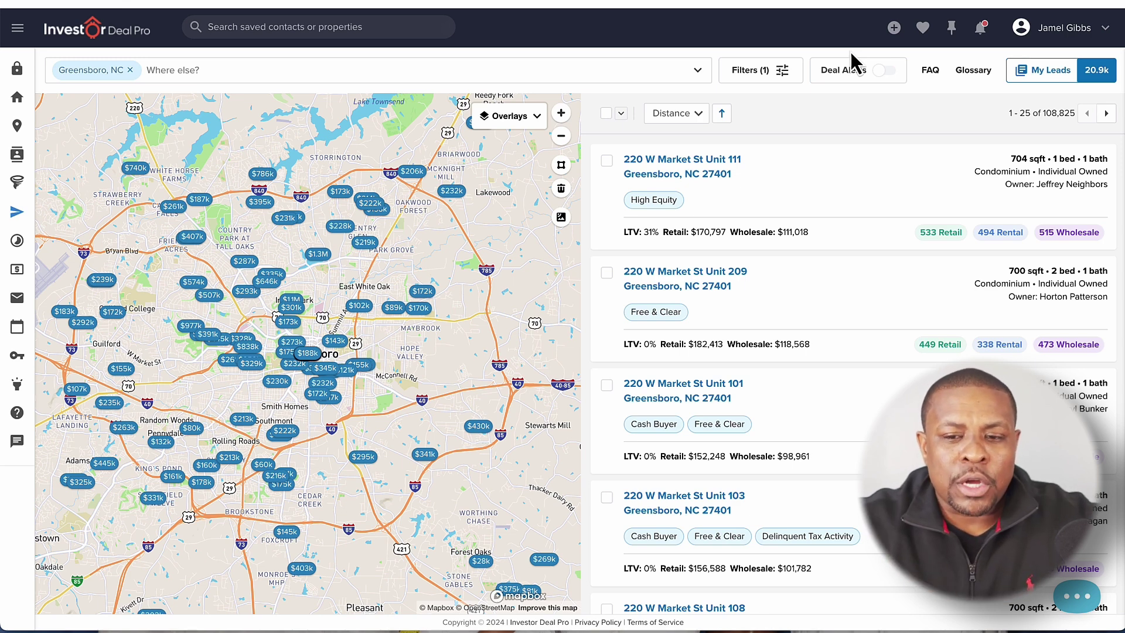
Step: In the Ownership Info filters, set Owner Types to Business only
click(764, 78)
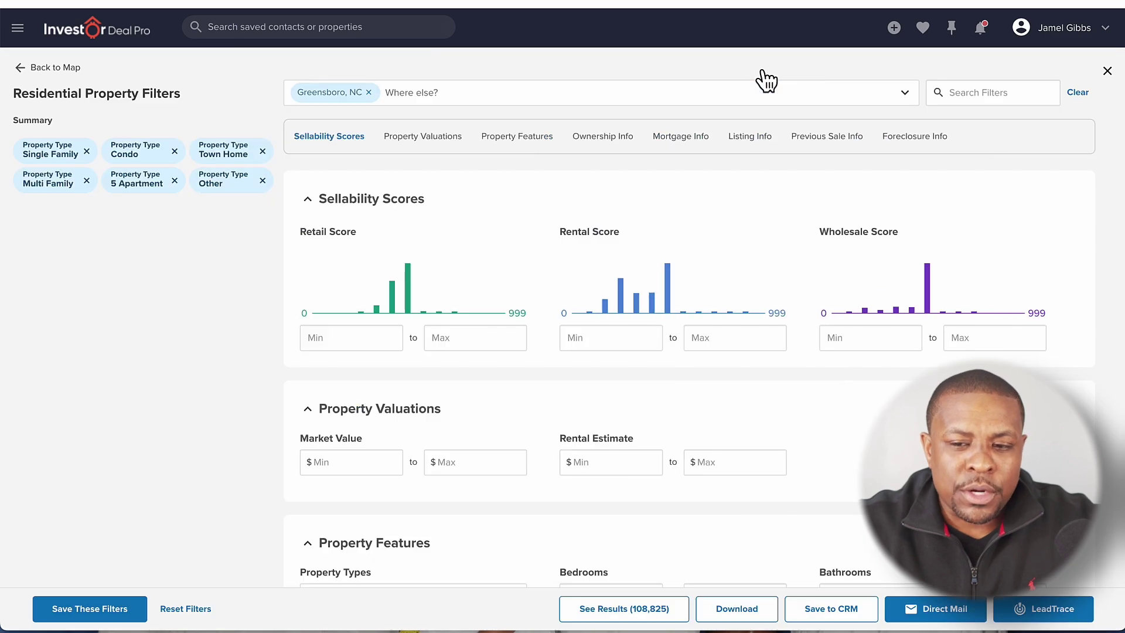
click(589, 141)
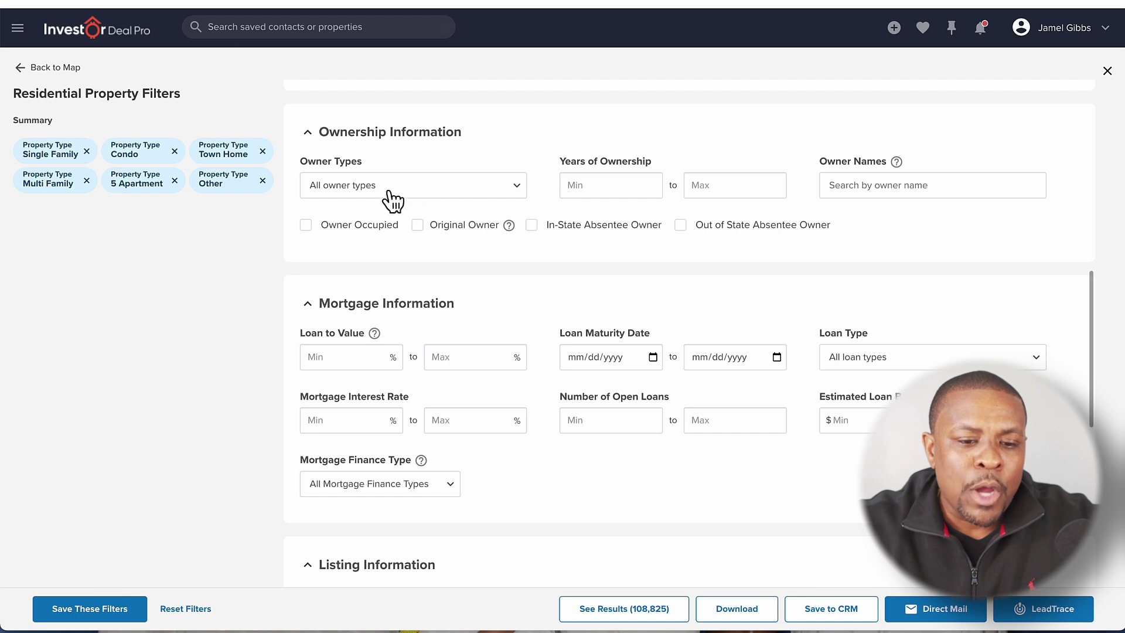
click(394, 194)
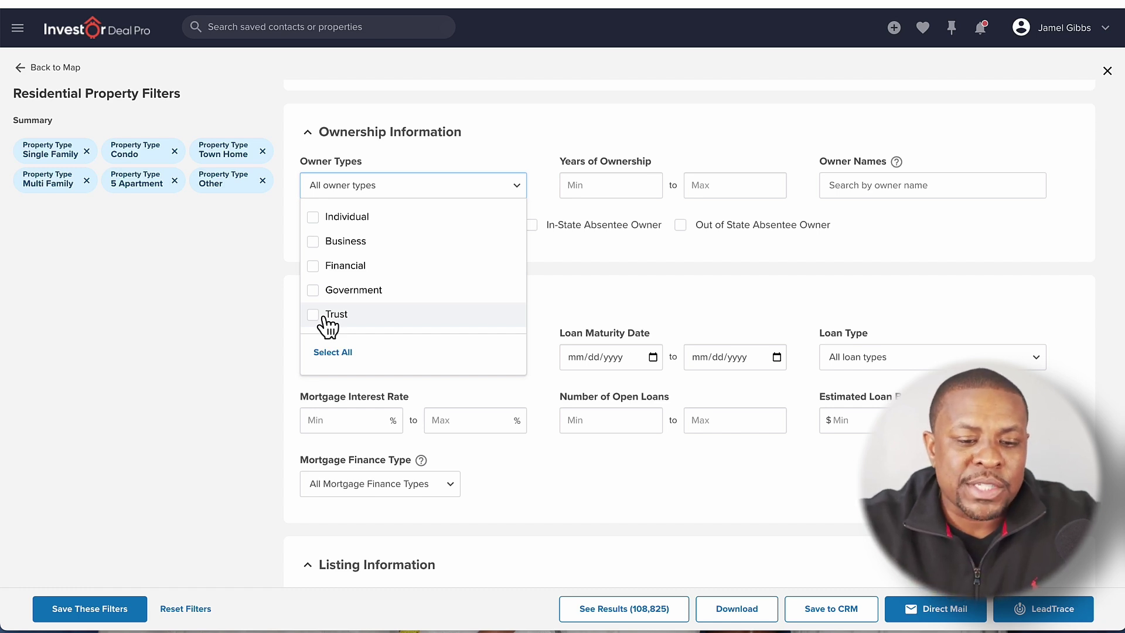
click(314, 242)
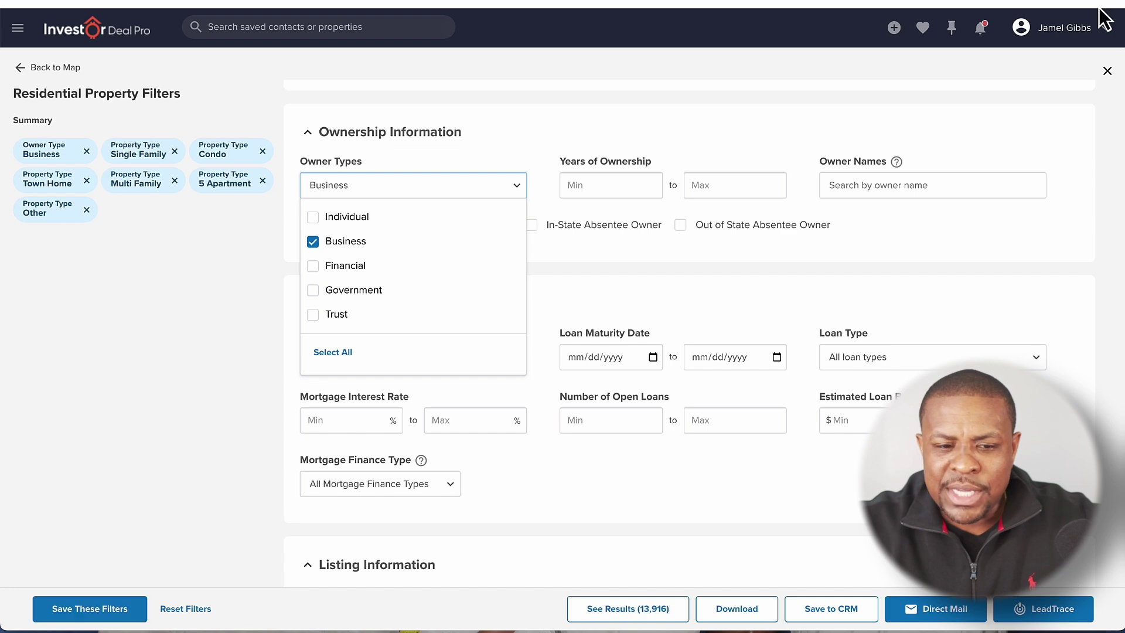
click(495, 191)
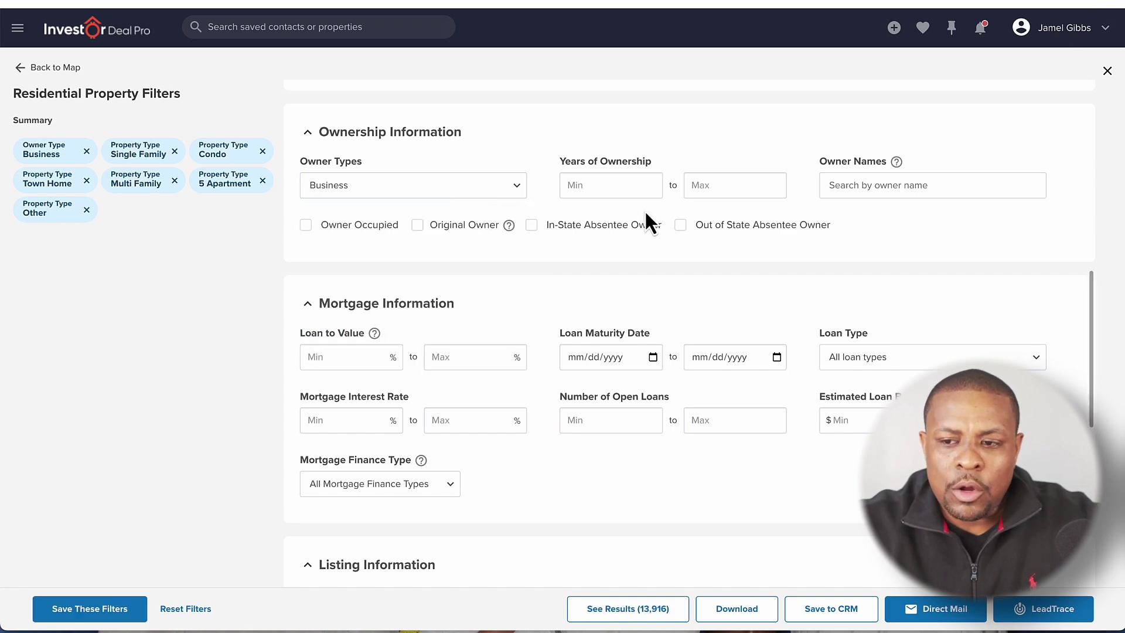
Step: Close the Residential Property Filters panel and highlight the 13,916 results count
click(1108, 72)
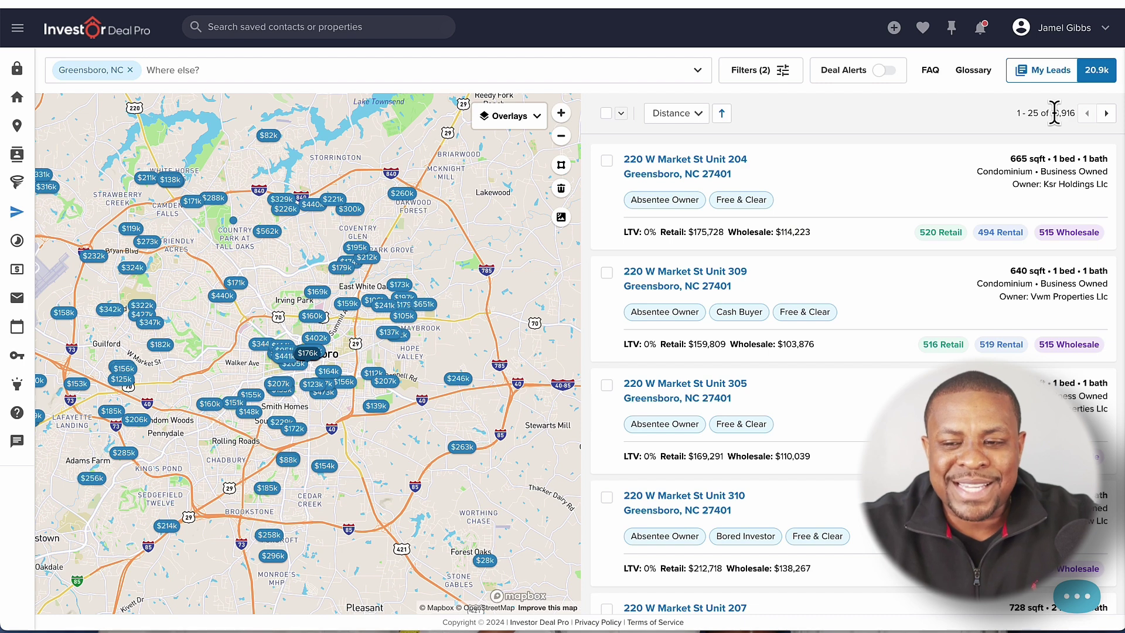
drag(1074, 113, 1053, 115)
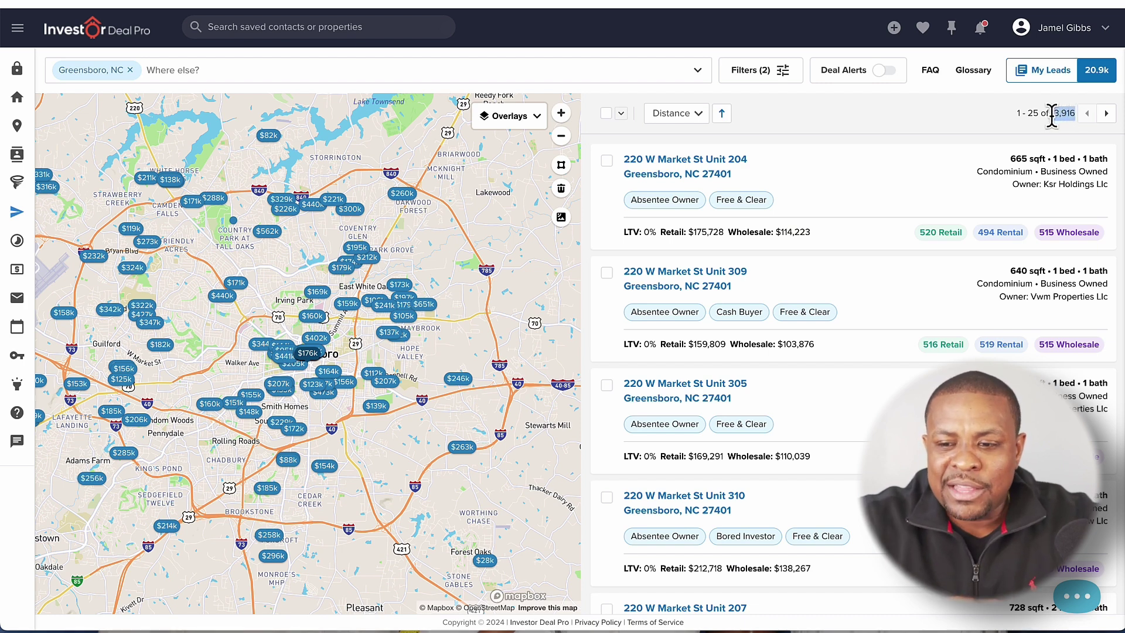
drag(1053, 115, 1049, 116)
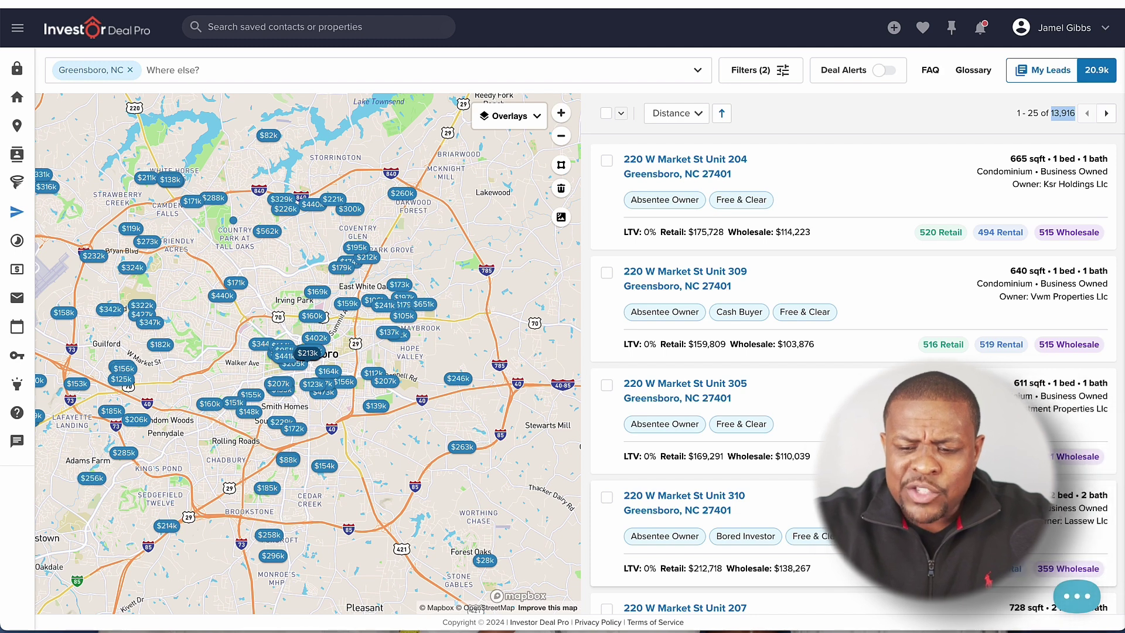
Step: Select the owner name Jc King Investment Properties Llc in the results list
drag(975, 410, 1096, 410)
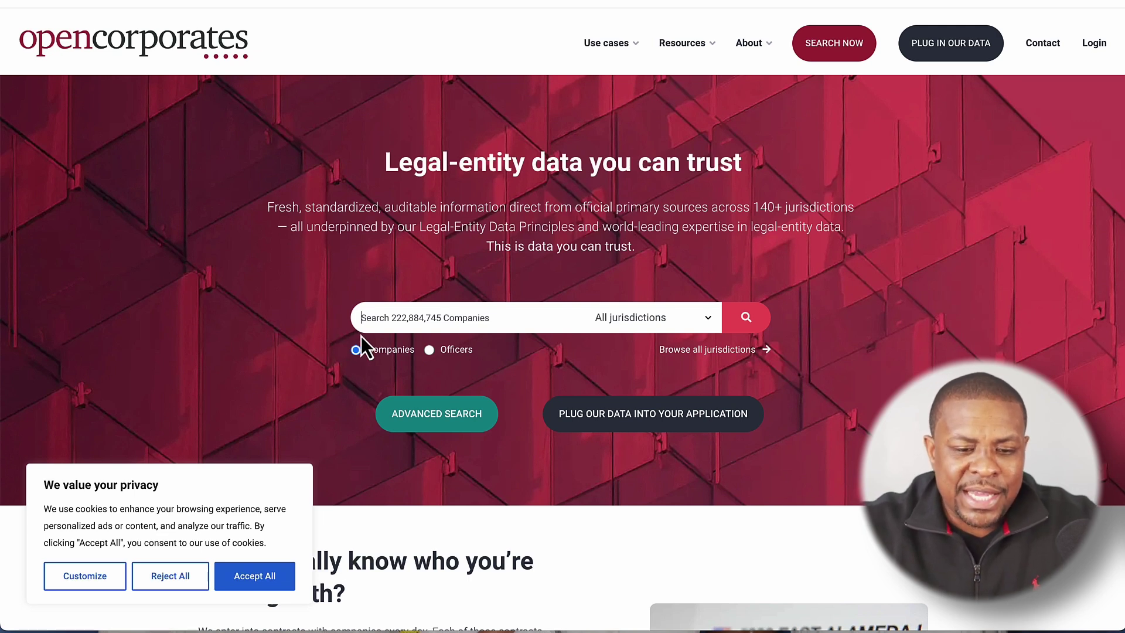
Step: Search OpenCorporates for the pasted LLC name and open the J. C. King Investment Properties, LLC record
text(Jc King Investment Properties Llc)
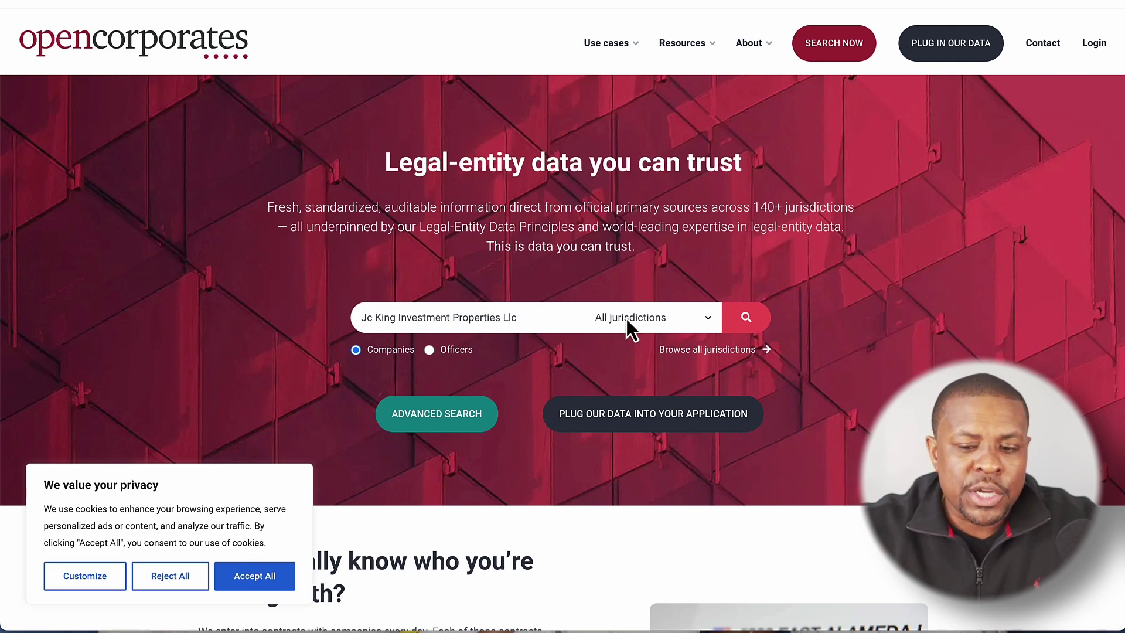
click(749, 320)
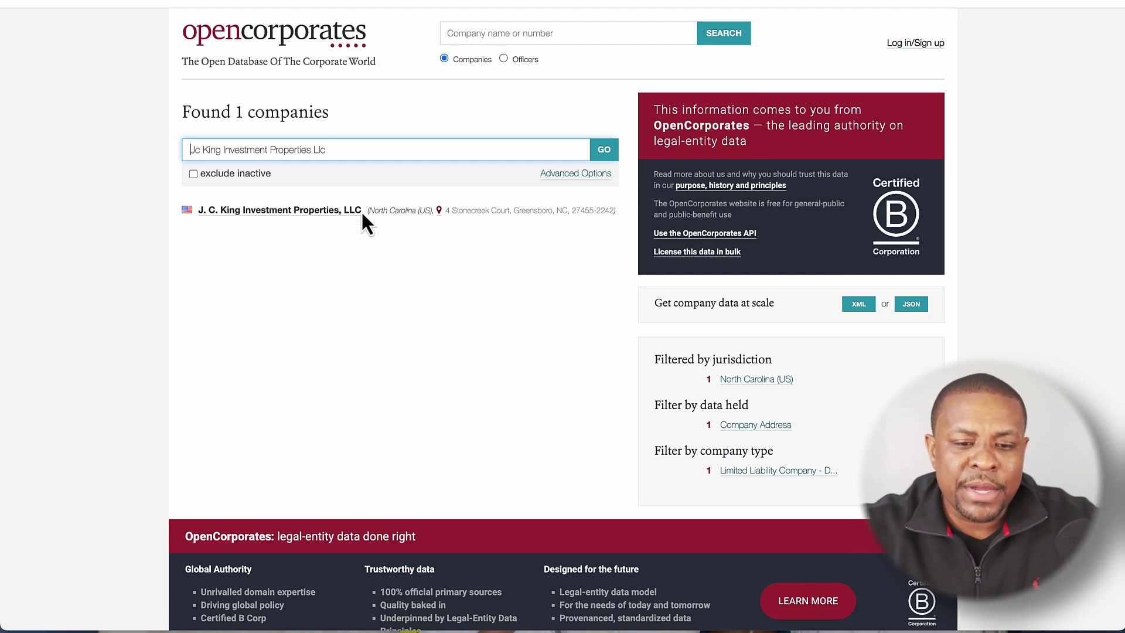
drag(446, 211, 619, 215)
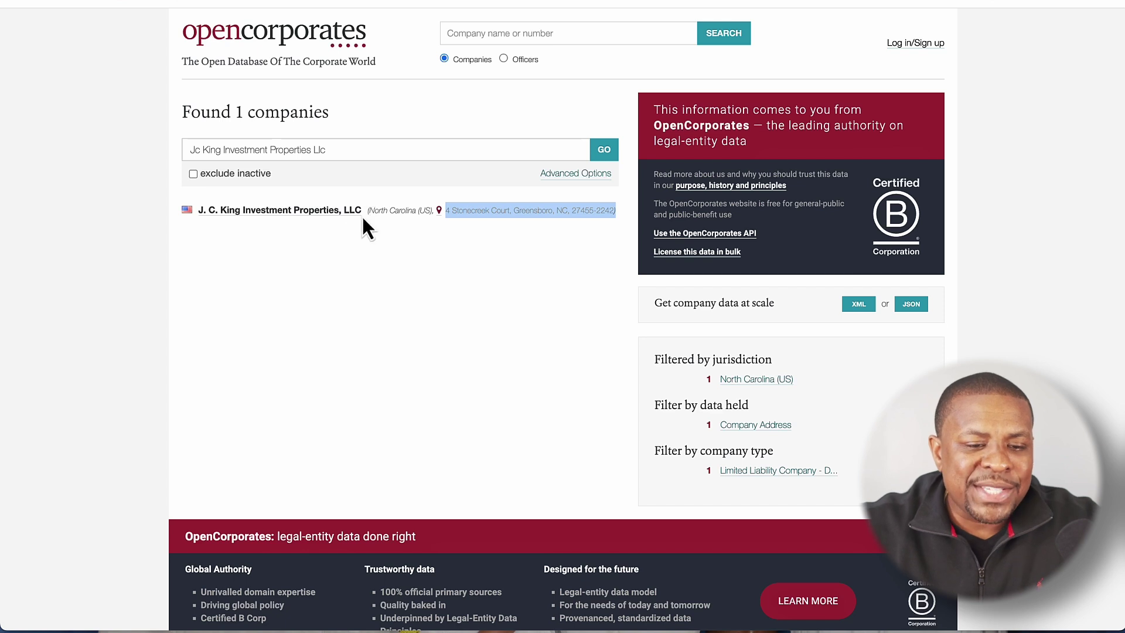
click(240, 212)
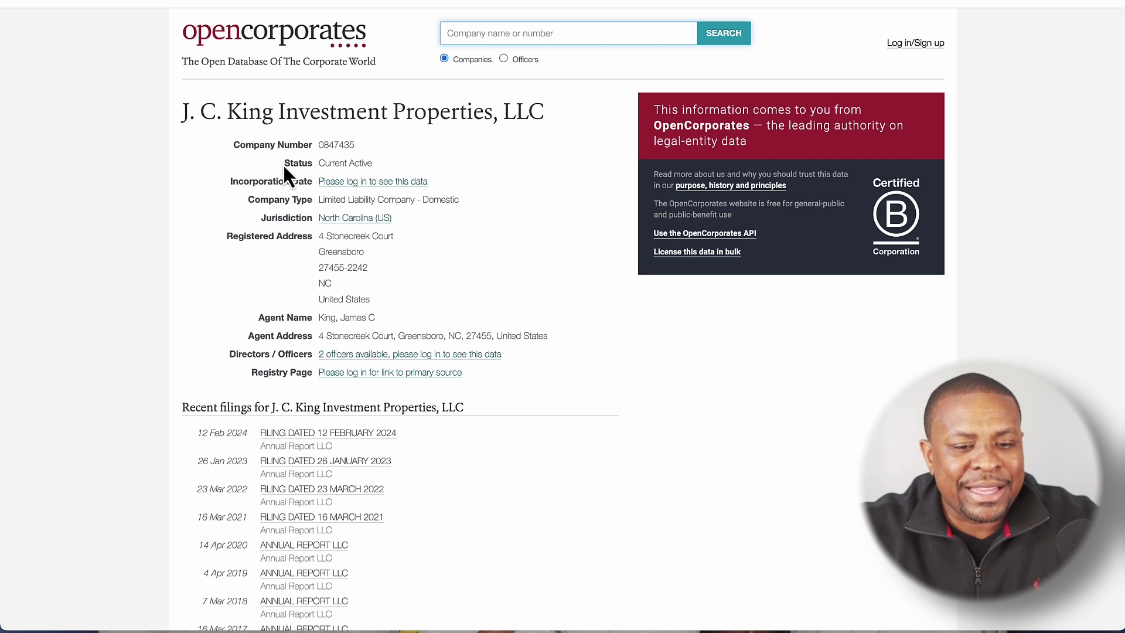
drag(284, 168, 374, 169)
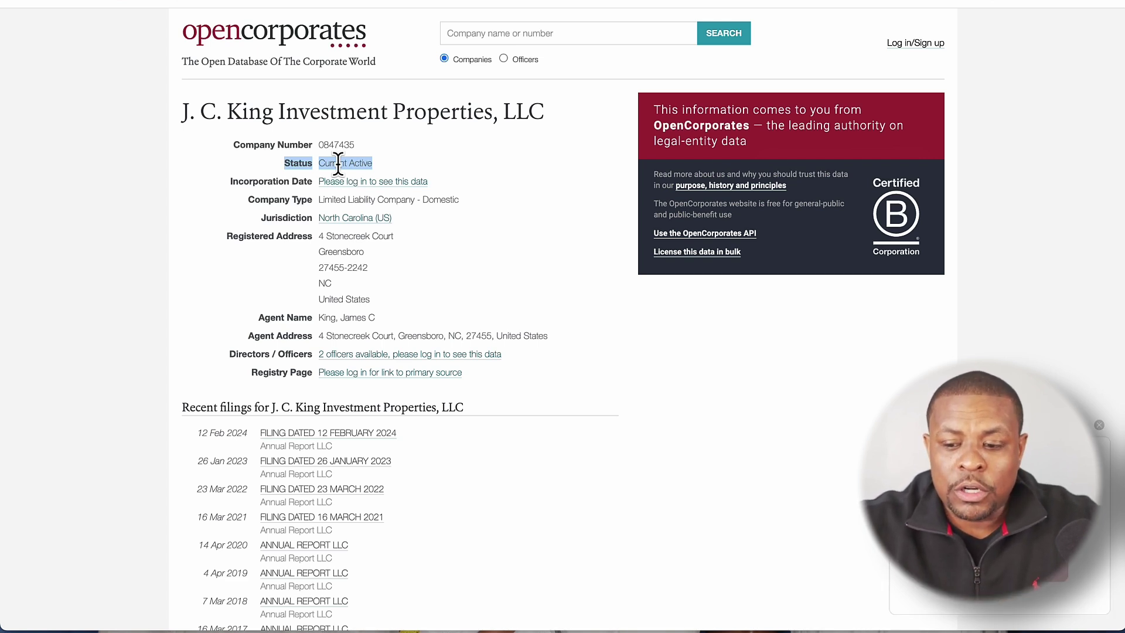
click(1100, 426)
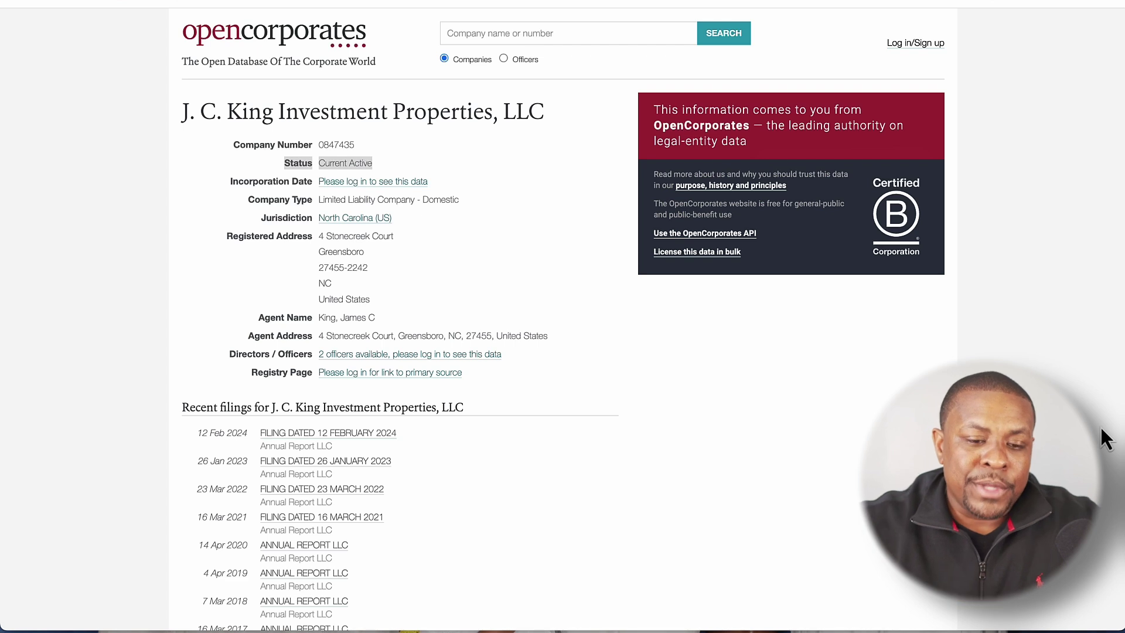
click(496, 187)
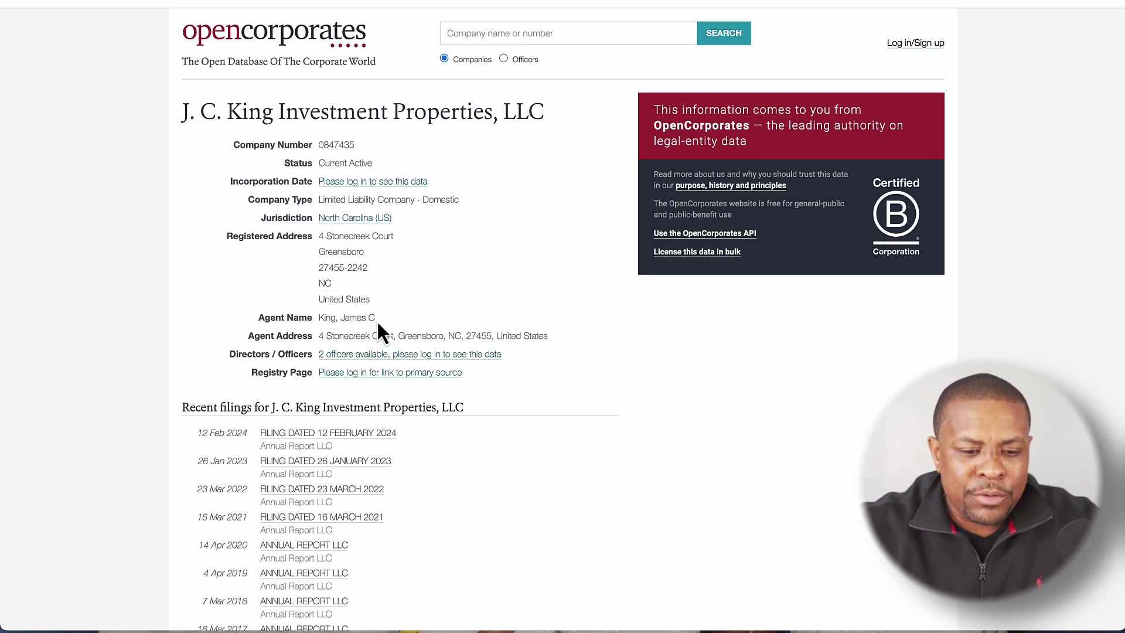
drag(258, 319, 380, 322)
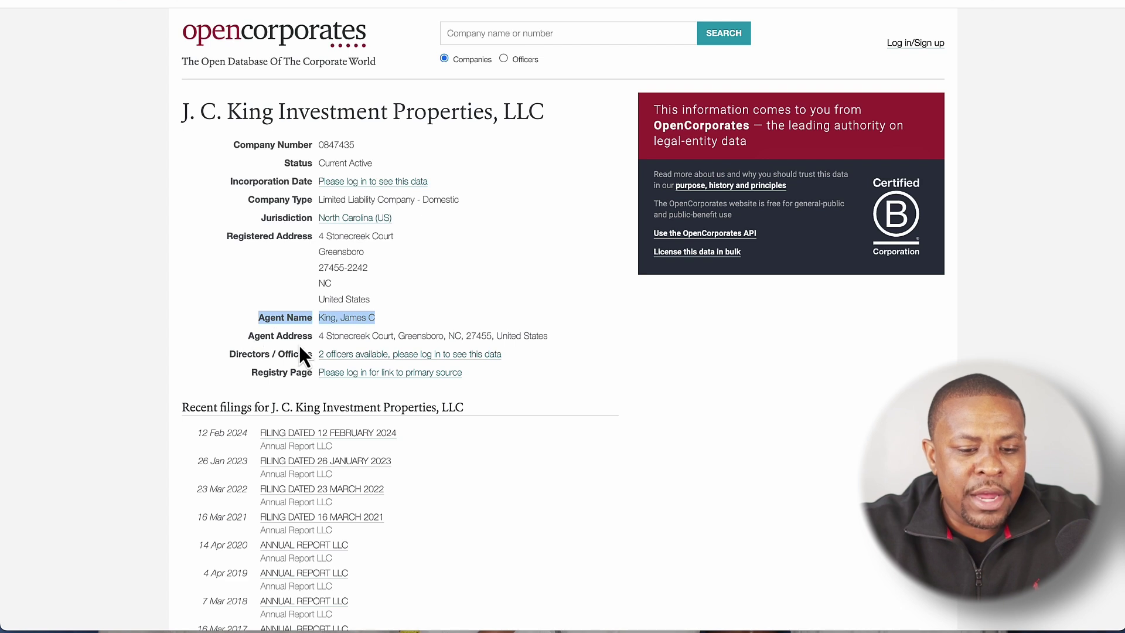
drag(318, 336, 569, 338)
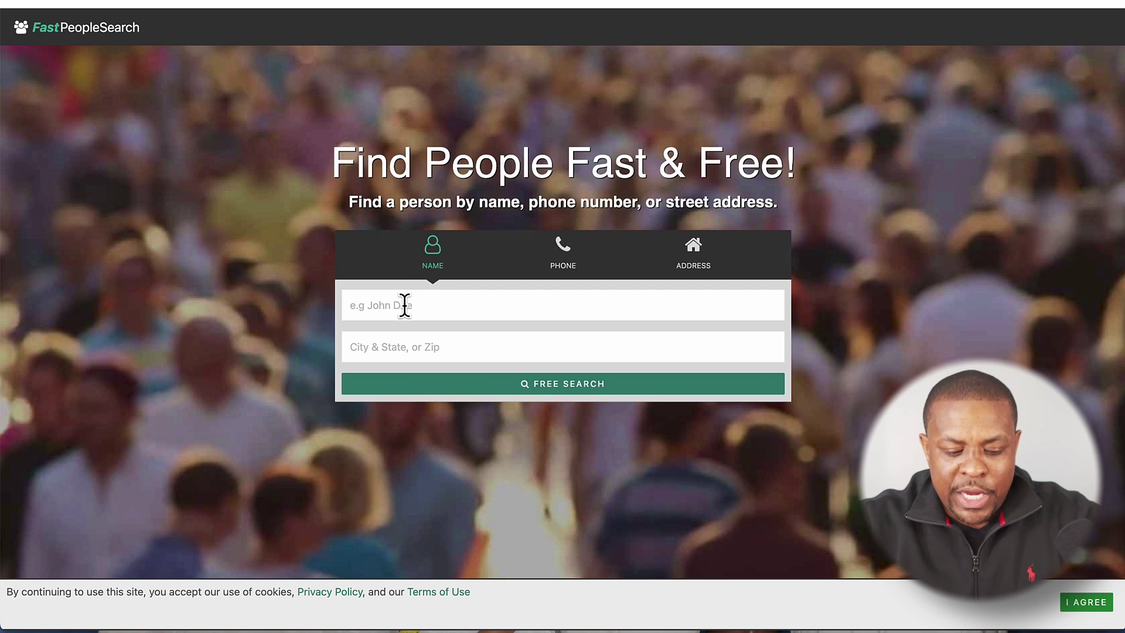
Step: Run a FastPeopleSearch free search for the registered agent's full name in Greensboro, NC
click(404, 305)
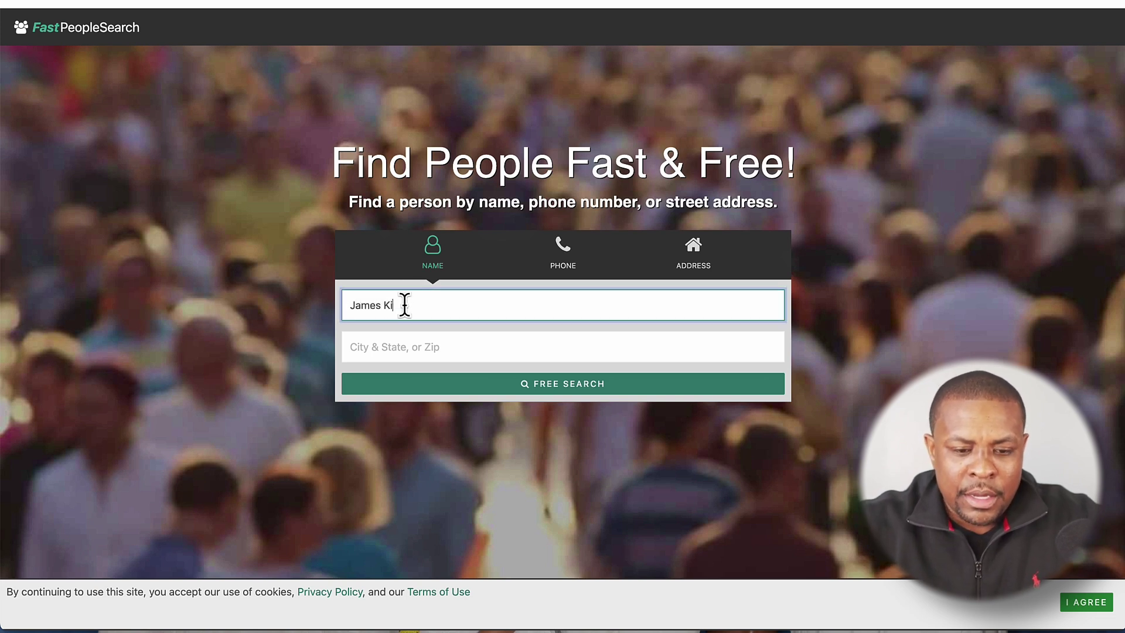
click(388, 345)
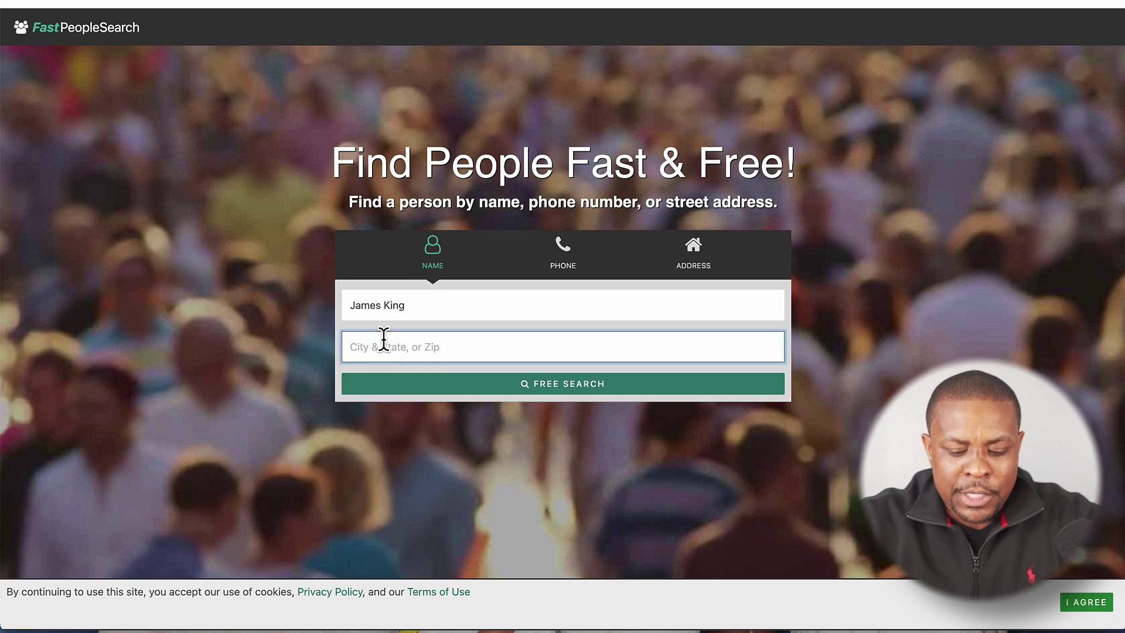
text(Greensboro)
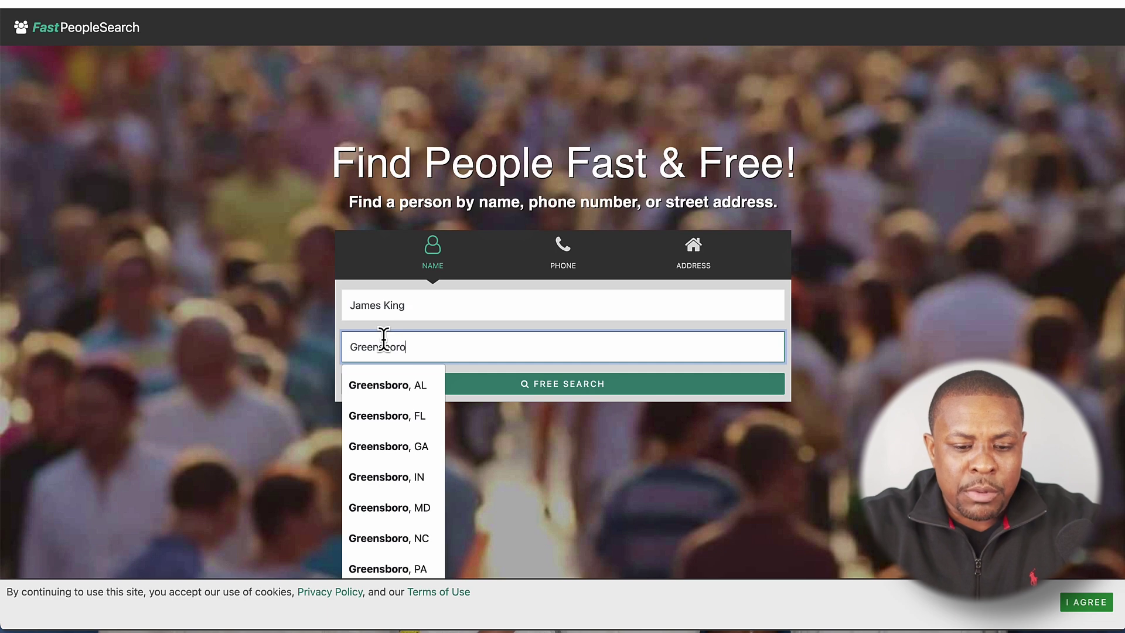
click(384, 538)
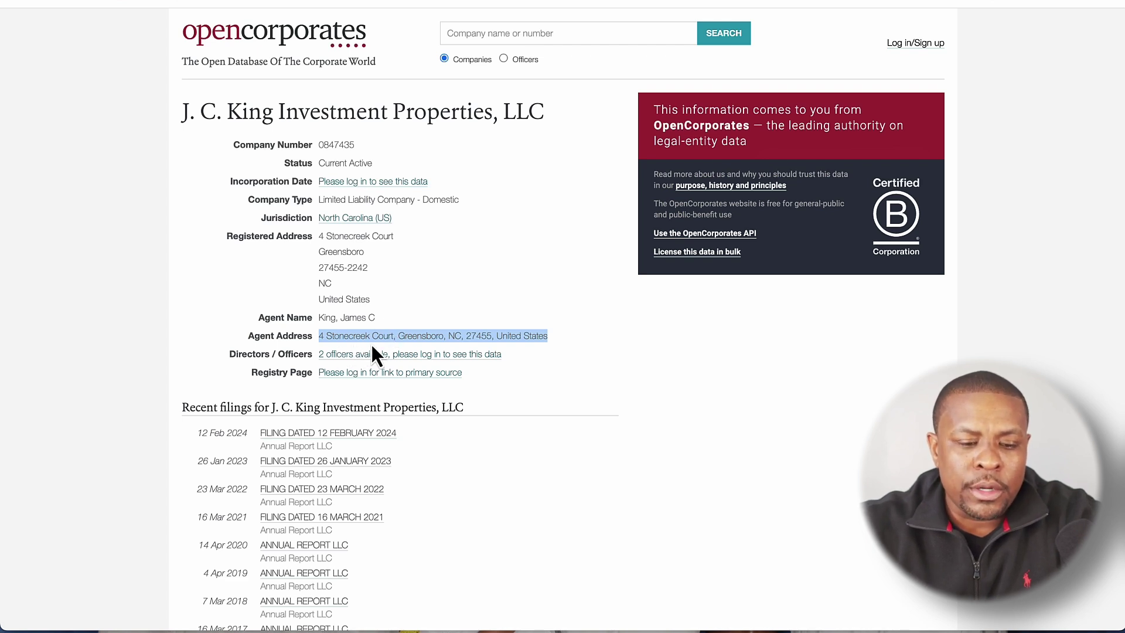
key(ctrl+Tab)
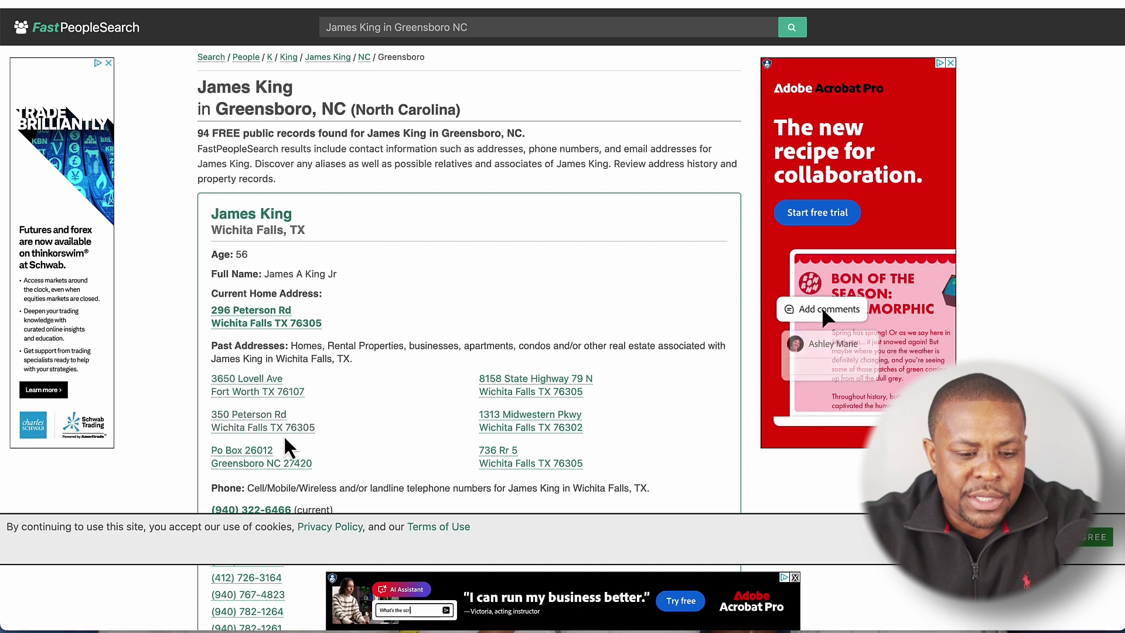
Step: On the age-56 Greensboro match, highlight the current home address and primary phone number
scroll(304, 456, down, 10)
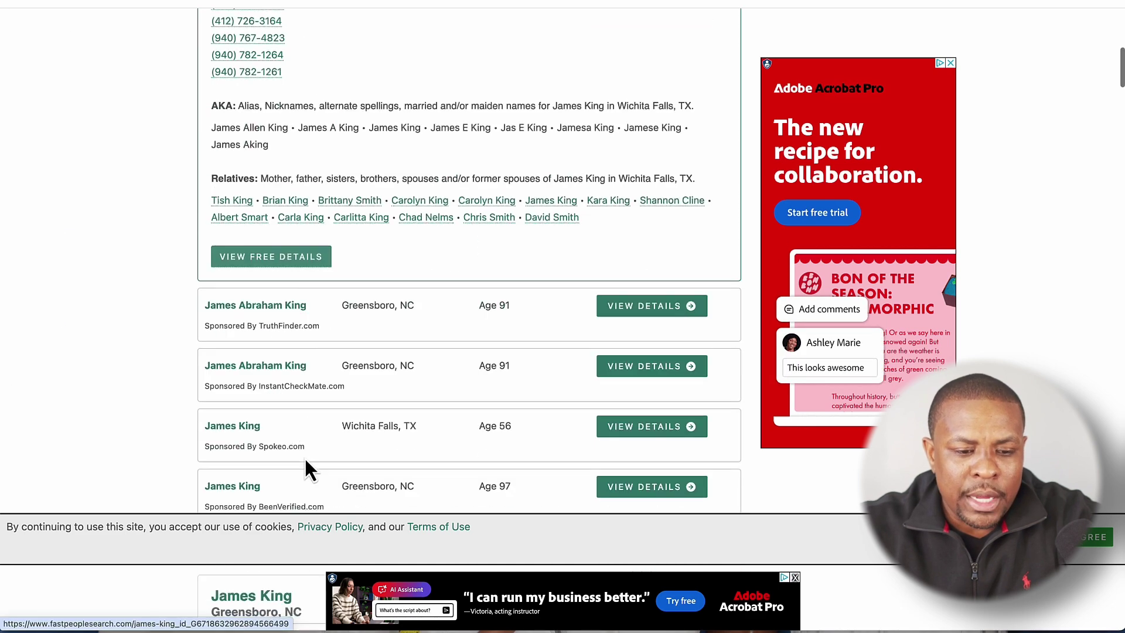
scroll(306, 463, down, 3)
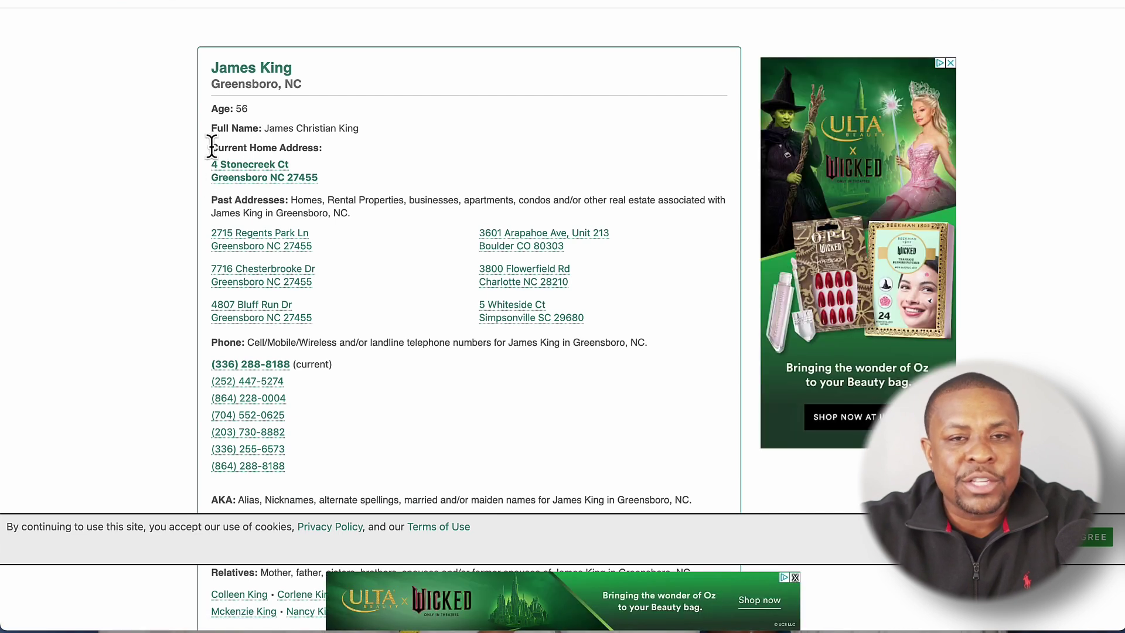
drag(211, 144, 339, 187)
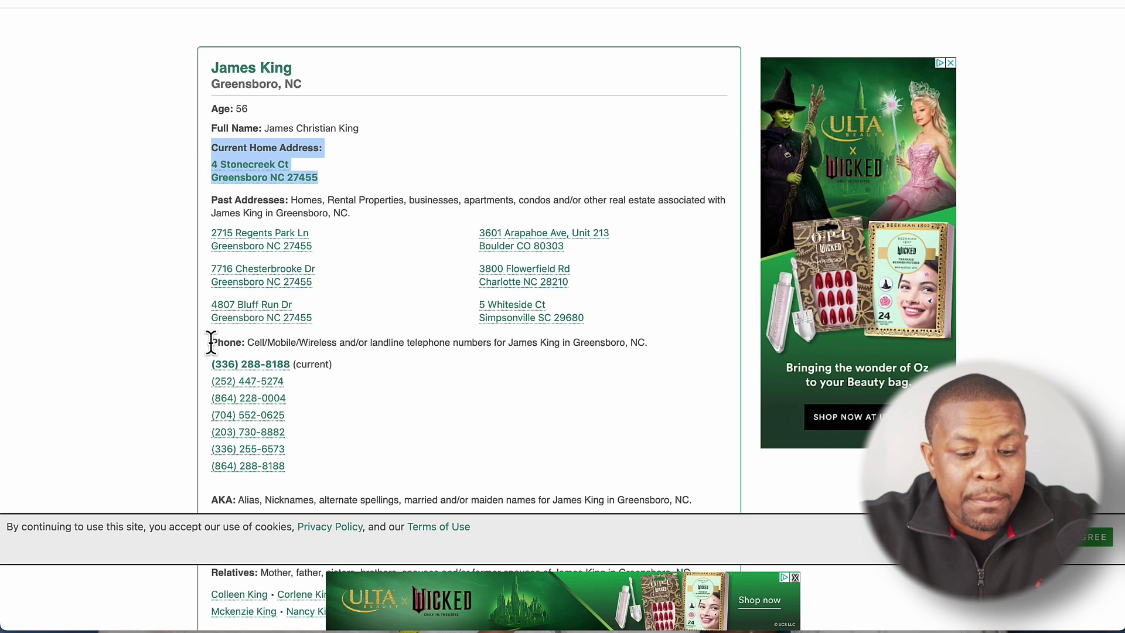
drag(211, 343, 320, 472)
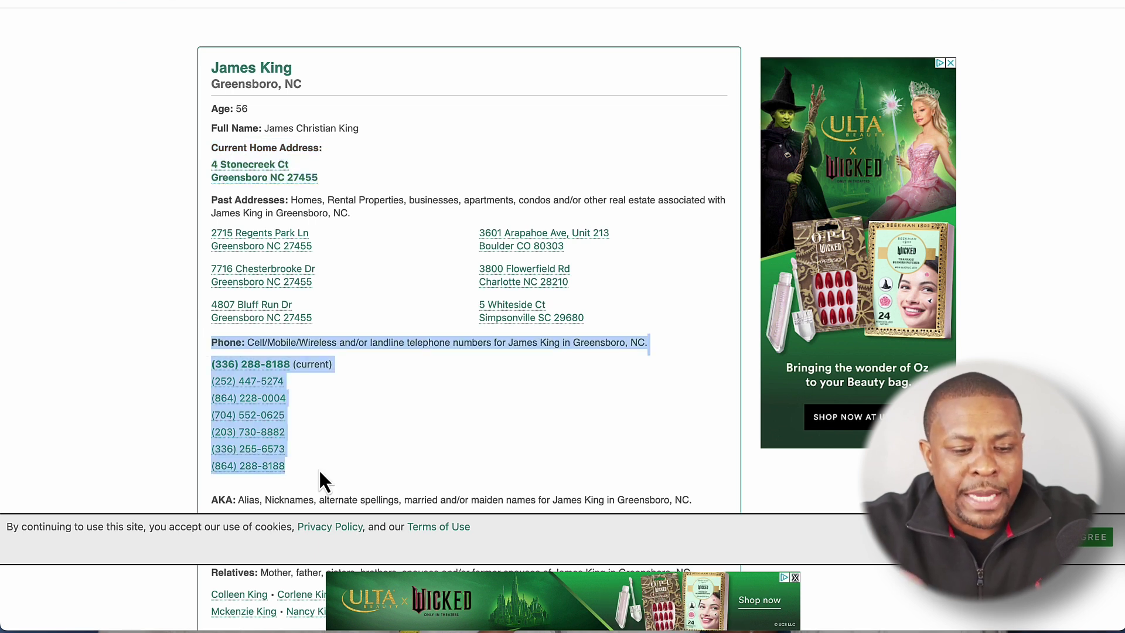
click(347, 387)
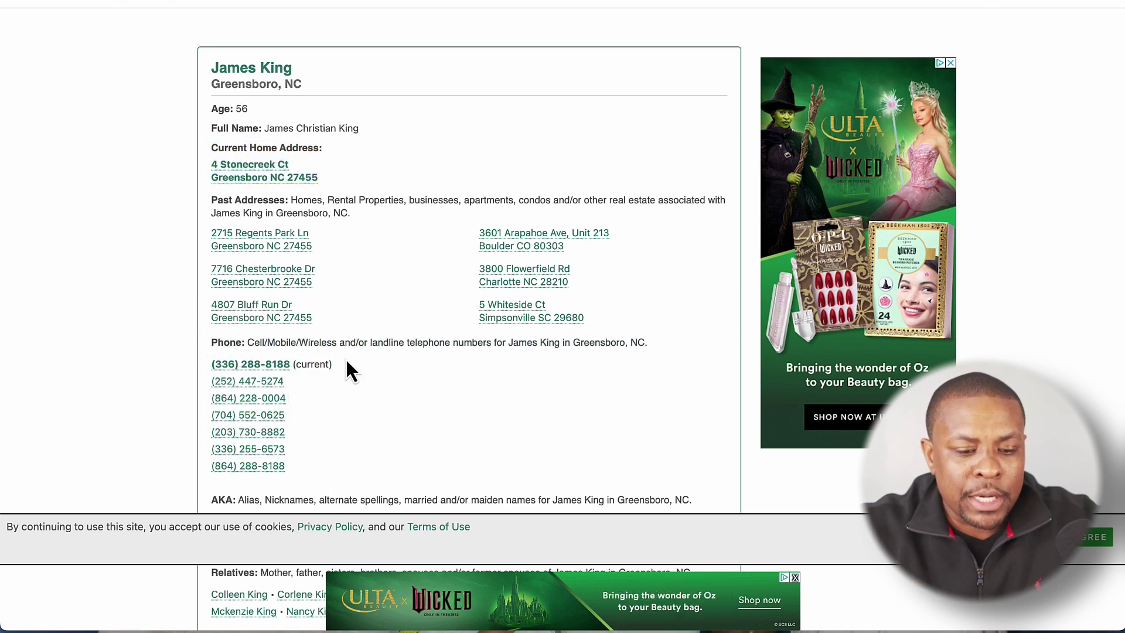
drag(329, 364, 213, 362)
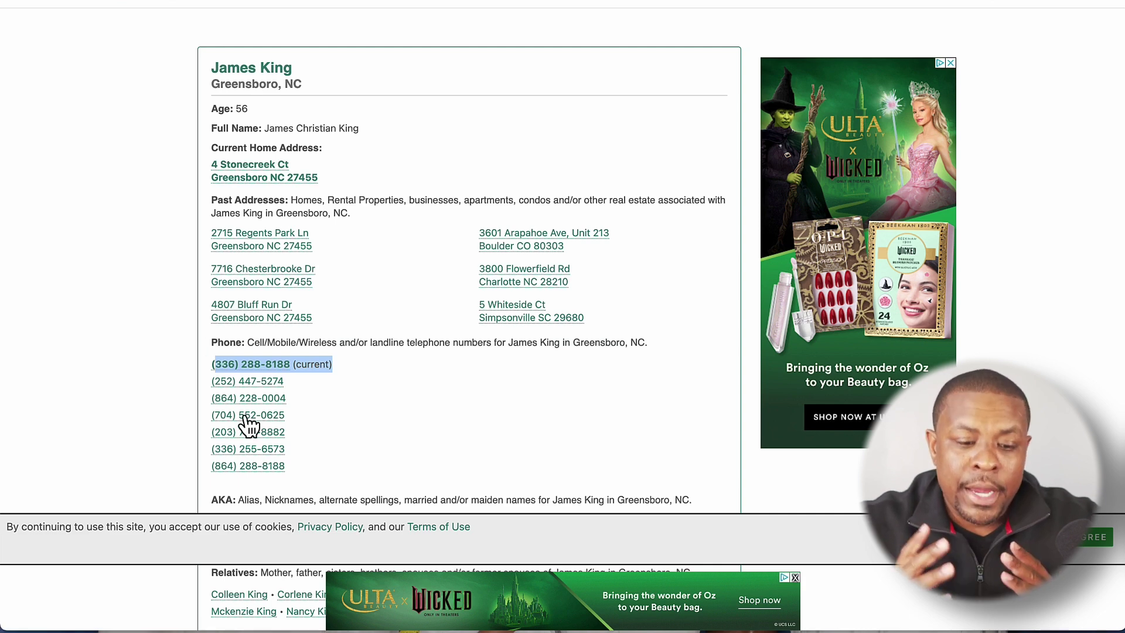
scroll(403, 481, down, 5)
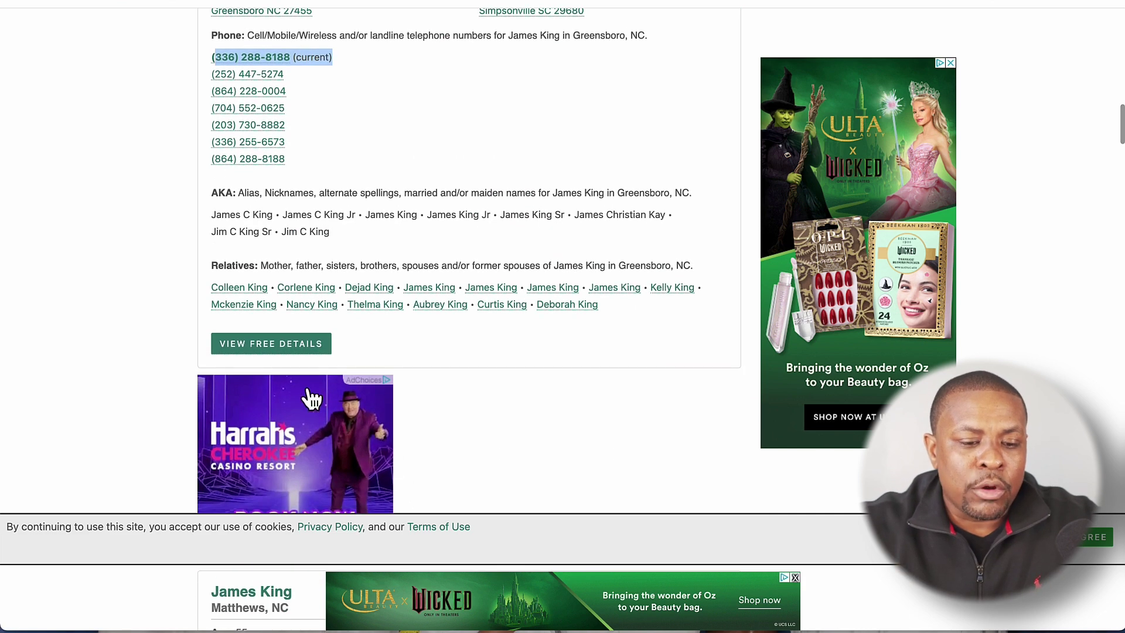
click(267, 352)
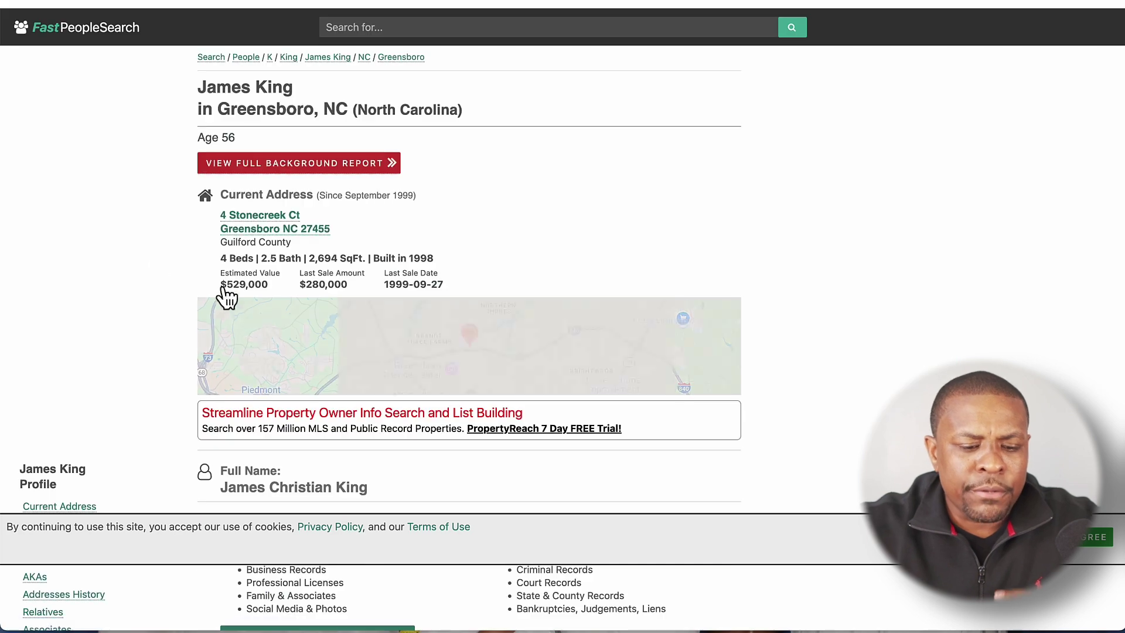
scroll(176, 405, down, 6)
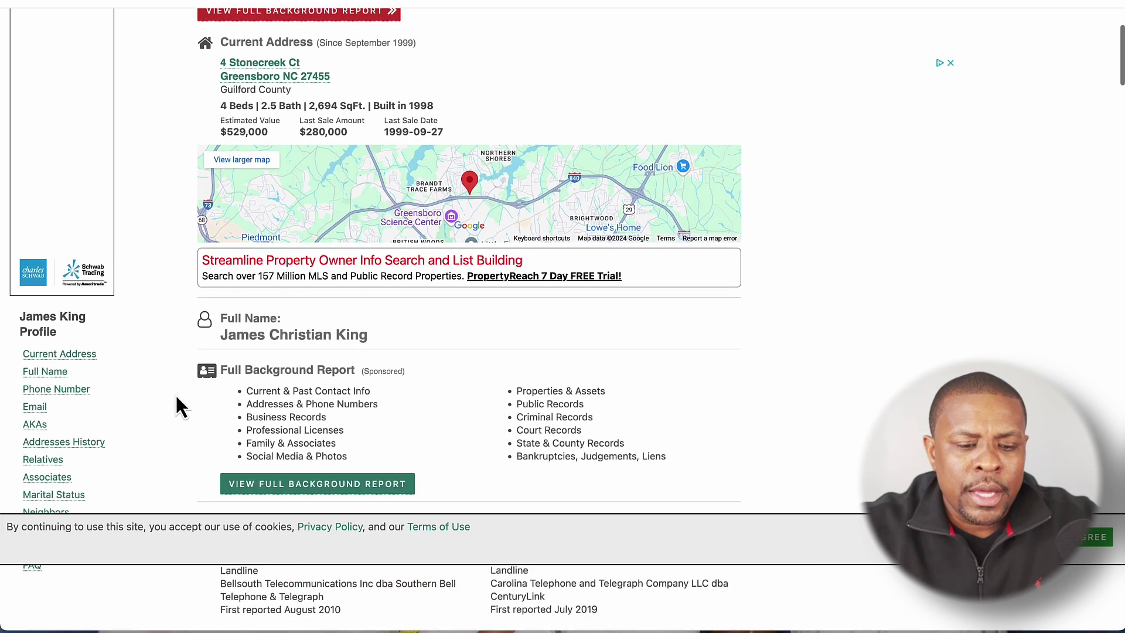
scroll(177, 404, down, 1)
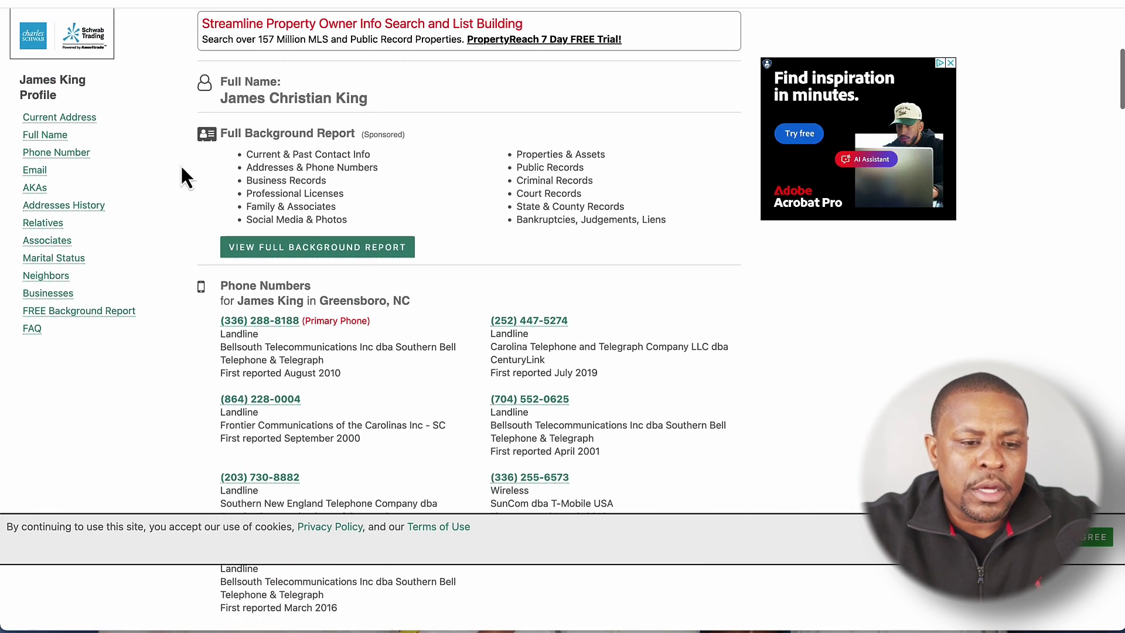
drag(223, 98, 382, 100)
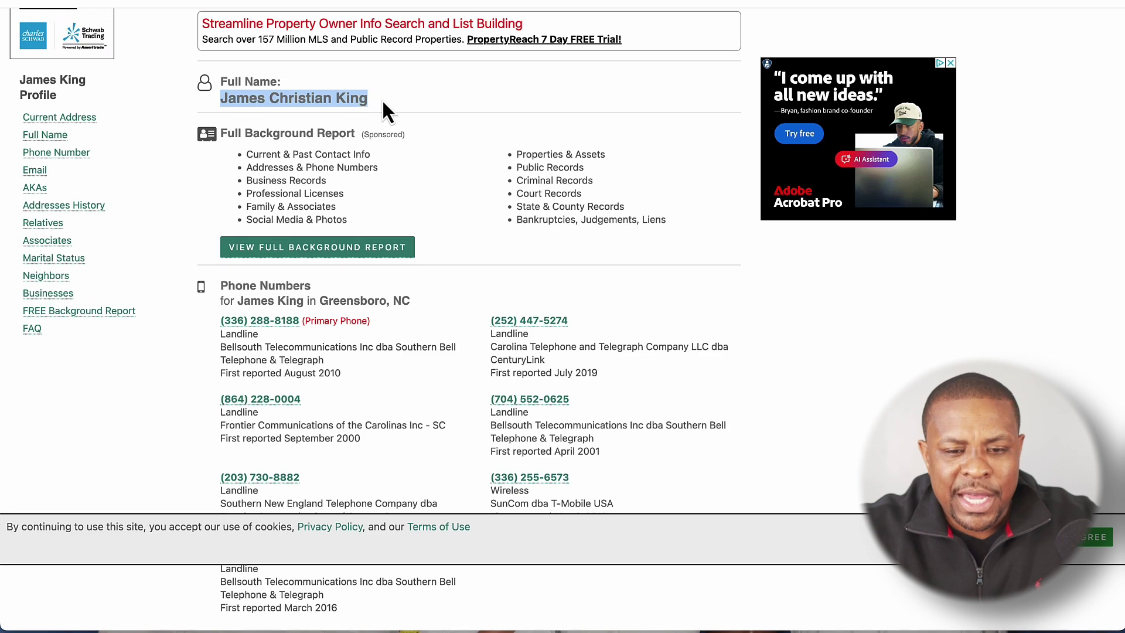
scroll(238, 389, down, 1)
scroll(238, 389, down, 10)
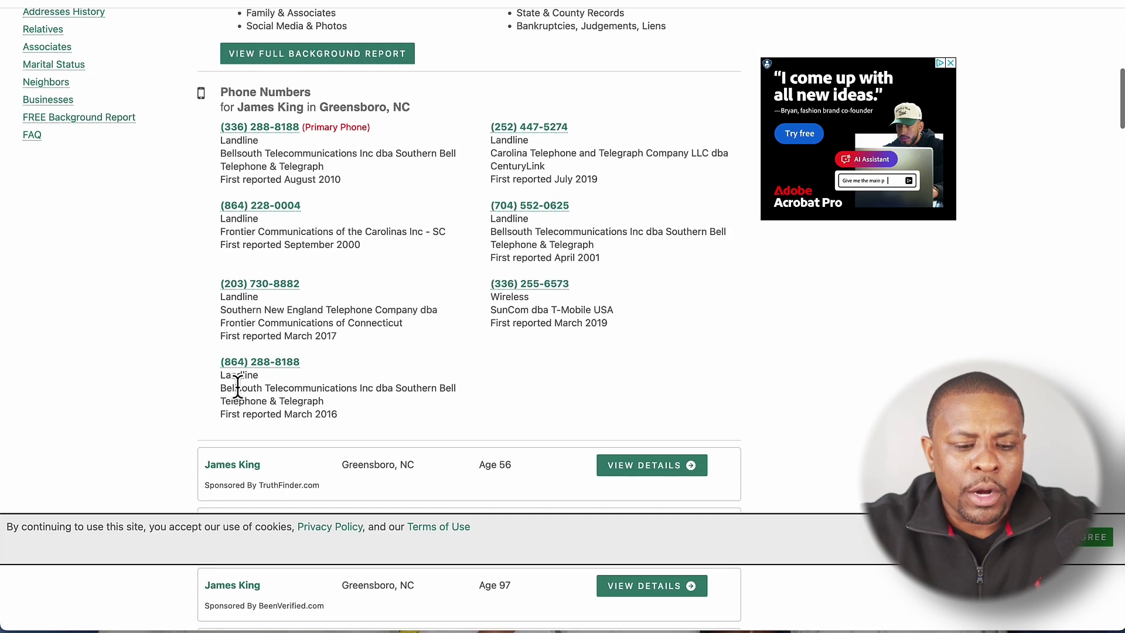
scroll(238, 389, down, 2)
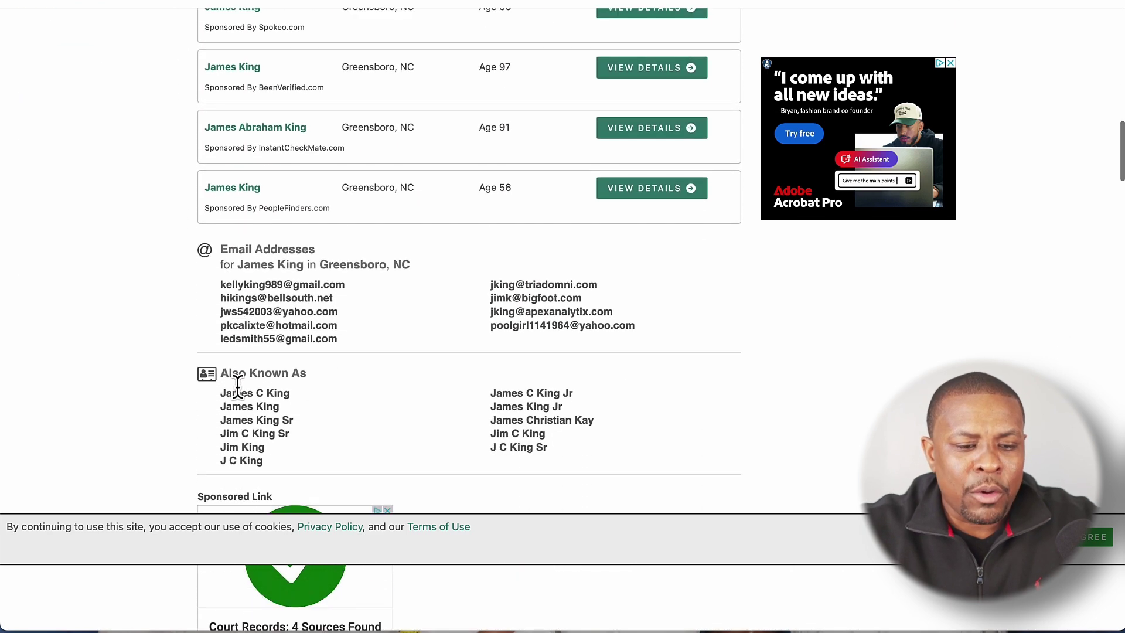
double_click(224, 250)
drag(262, 249, 649, 329)
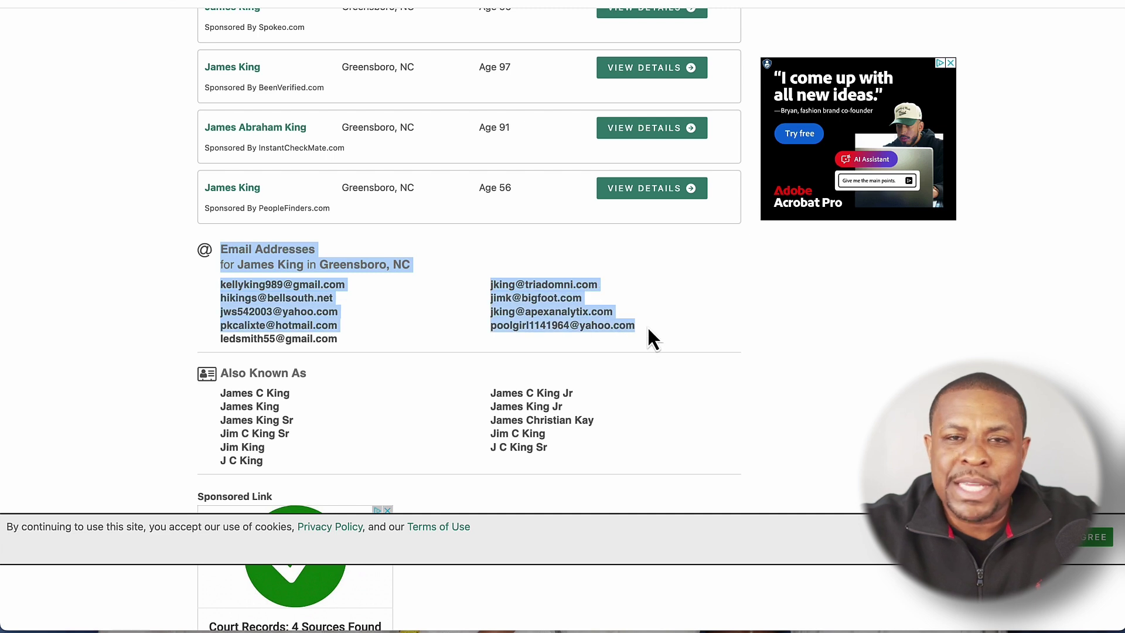
click(437, 344)
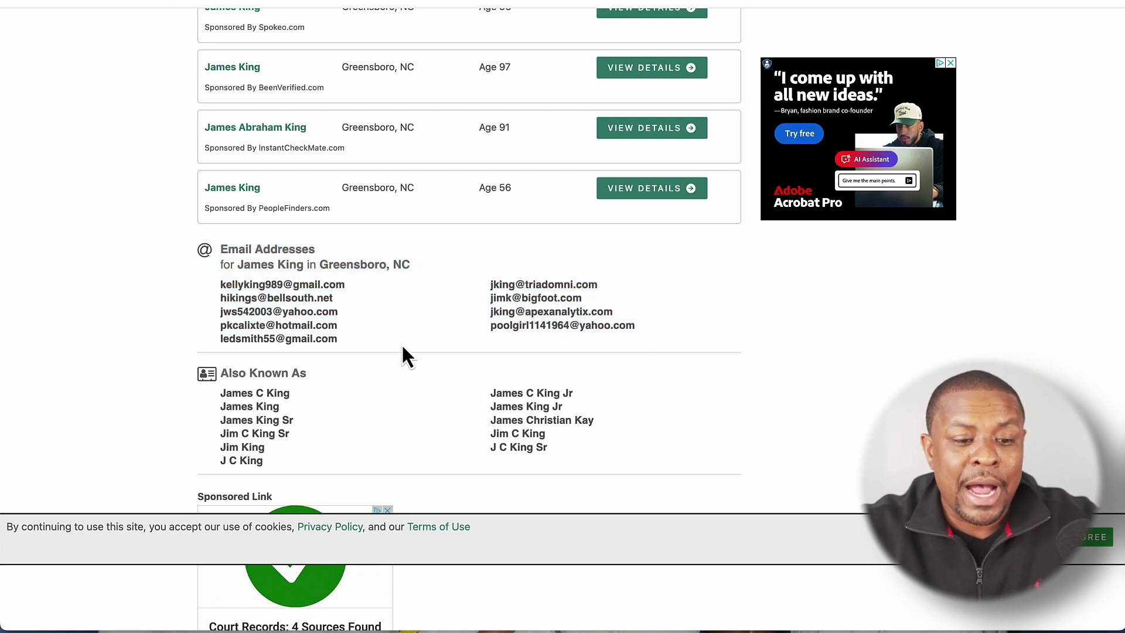
drag(221, 249, 355, 347)
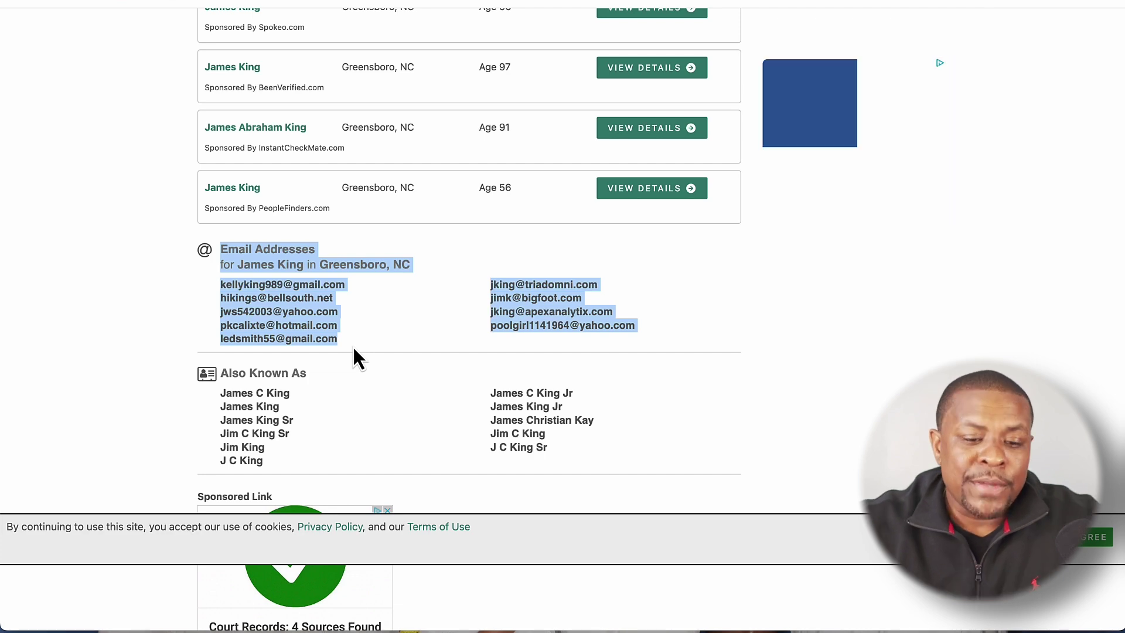
click(348, 310)
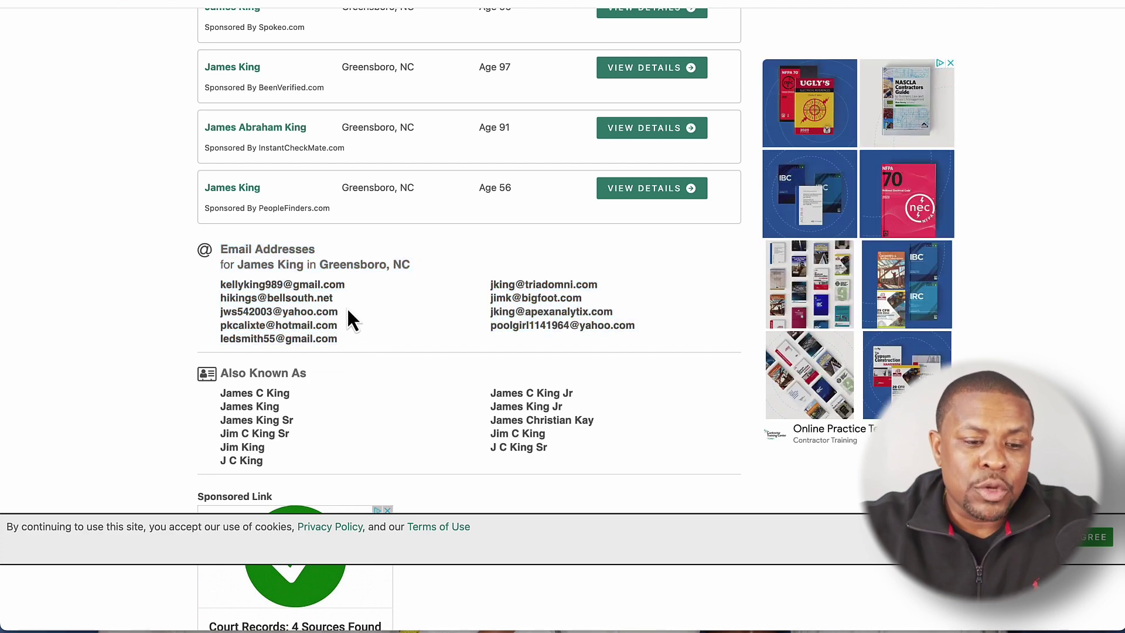
drag(221, 246, 420, 293)
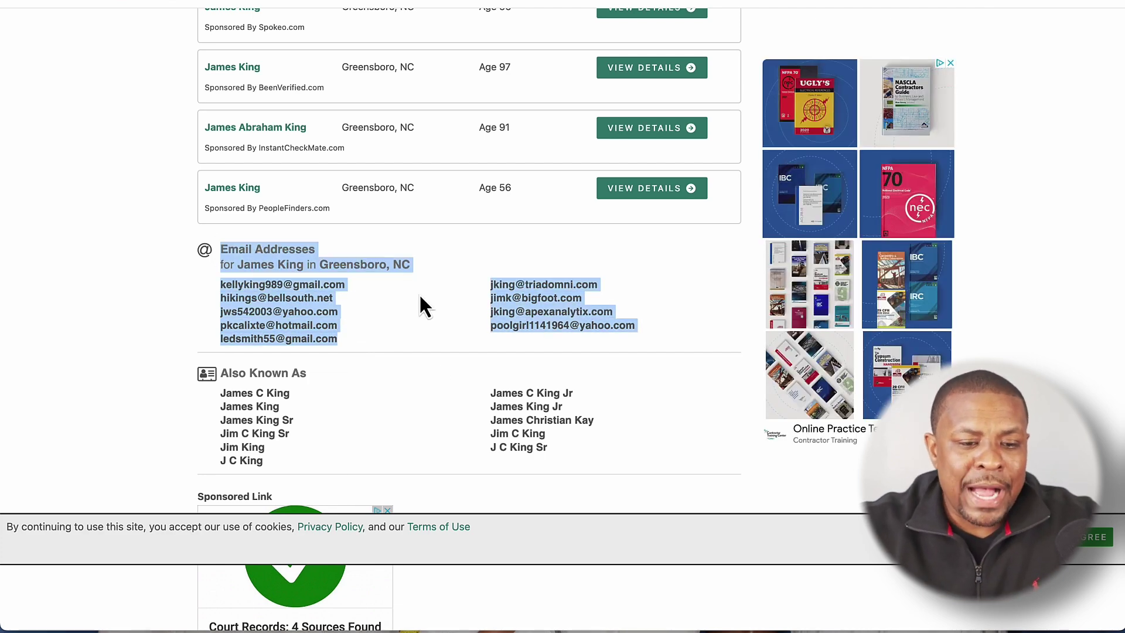
scroll(420, 293, up, 10)
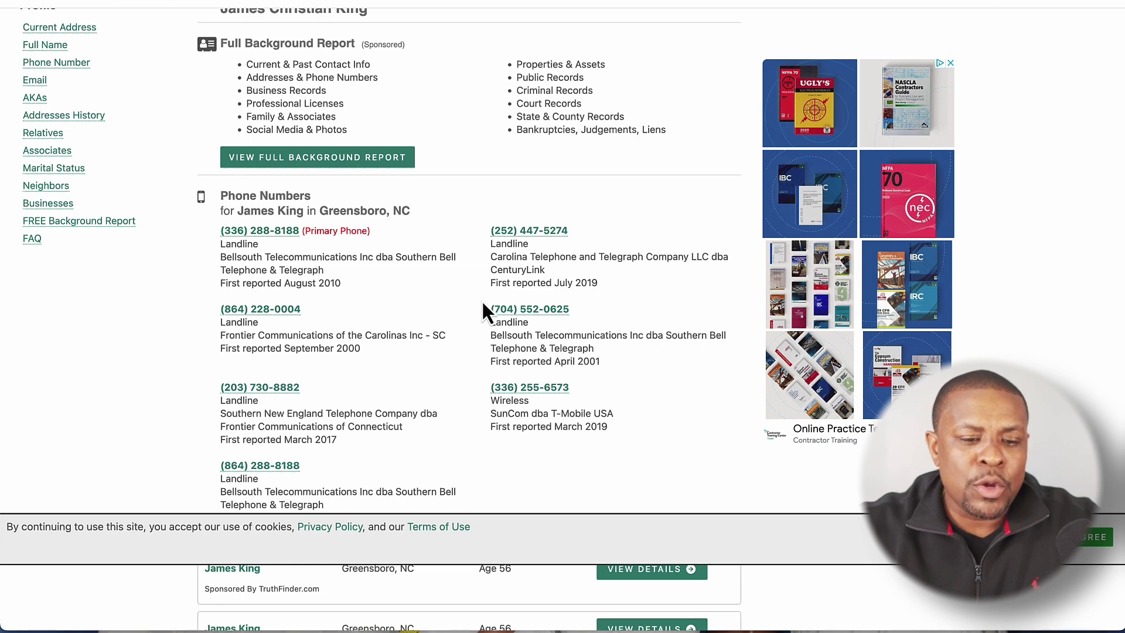
scroll(465, 463, up, 6)
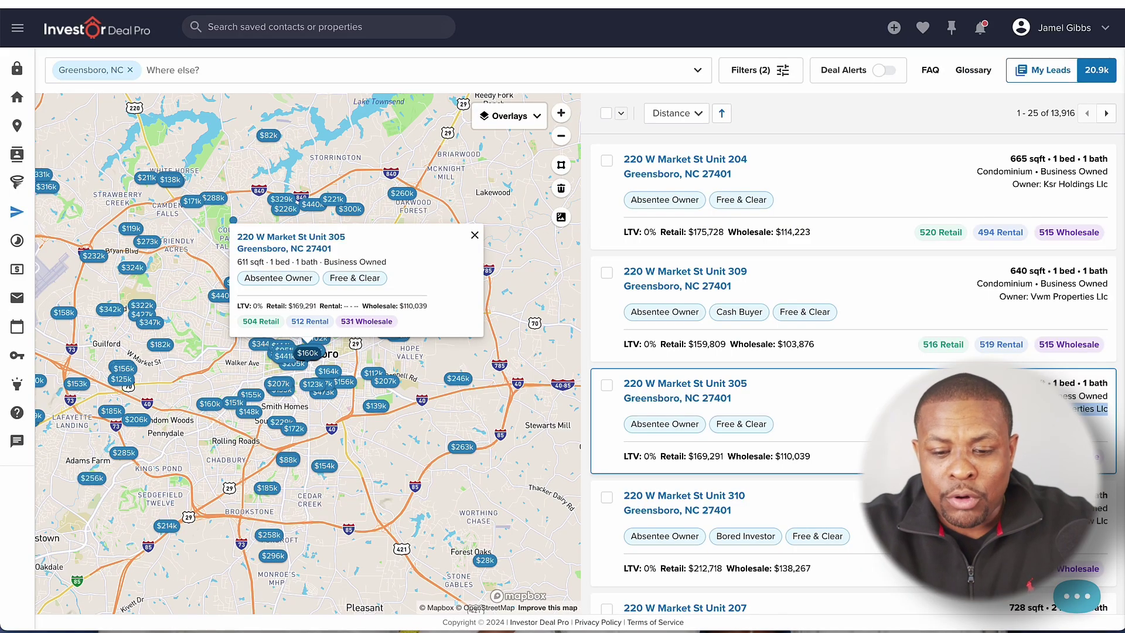
click(680, 393)
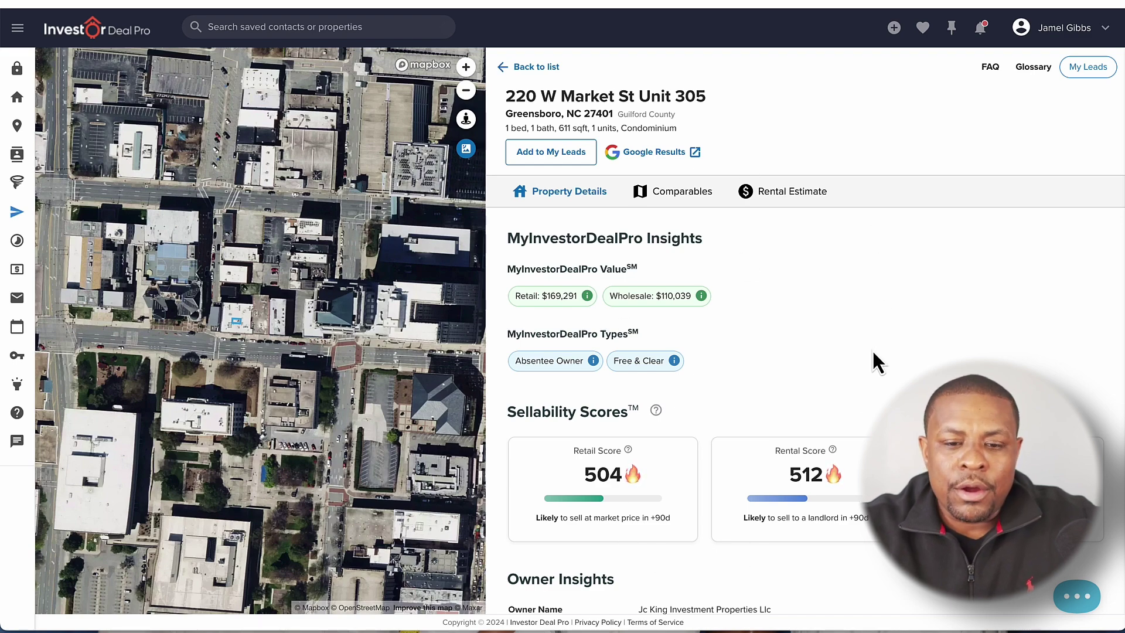
scroll(872, 349, down, 5)
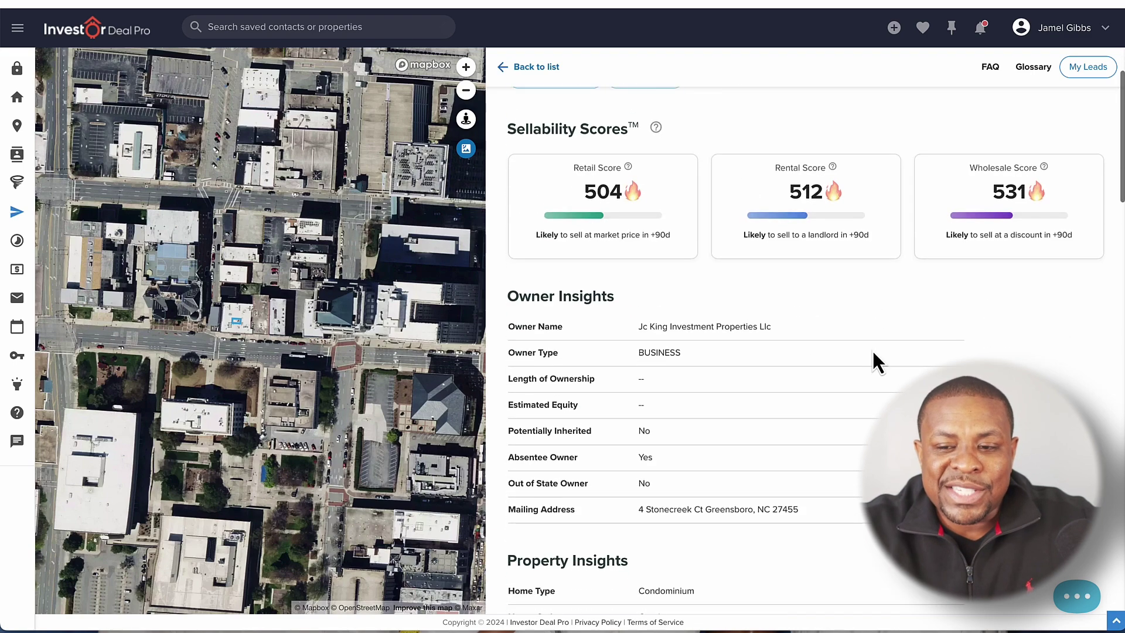
scroll(872, 349, up, 5)
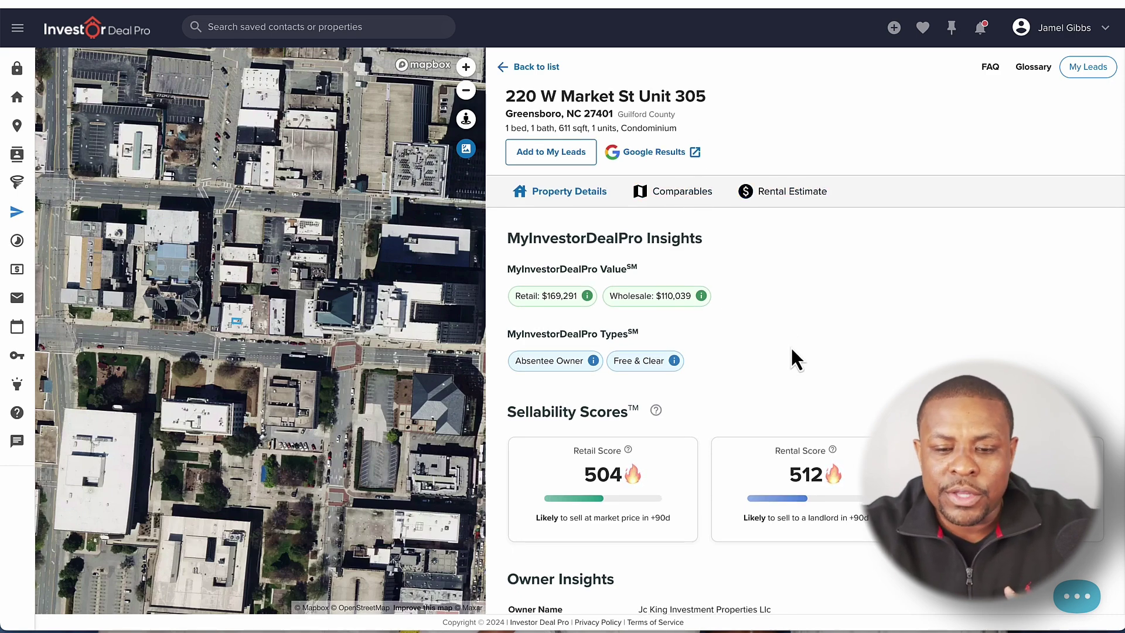
scroll(791, 350, down, 15)
scroll(792, 350, up, 15)
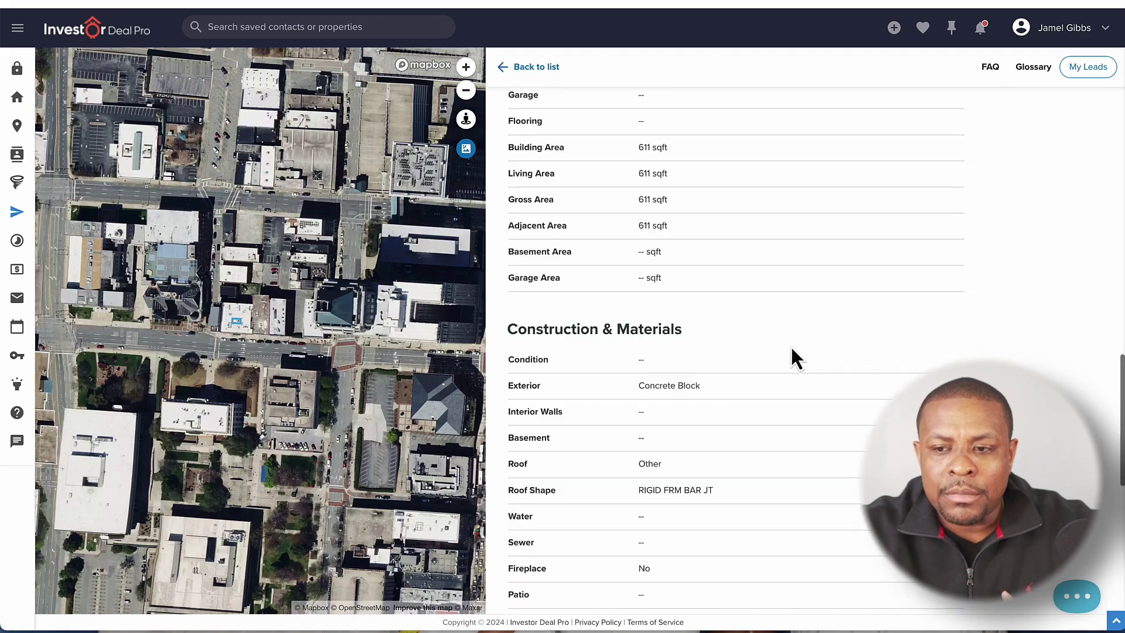